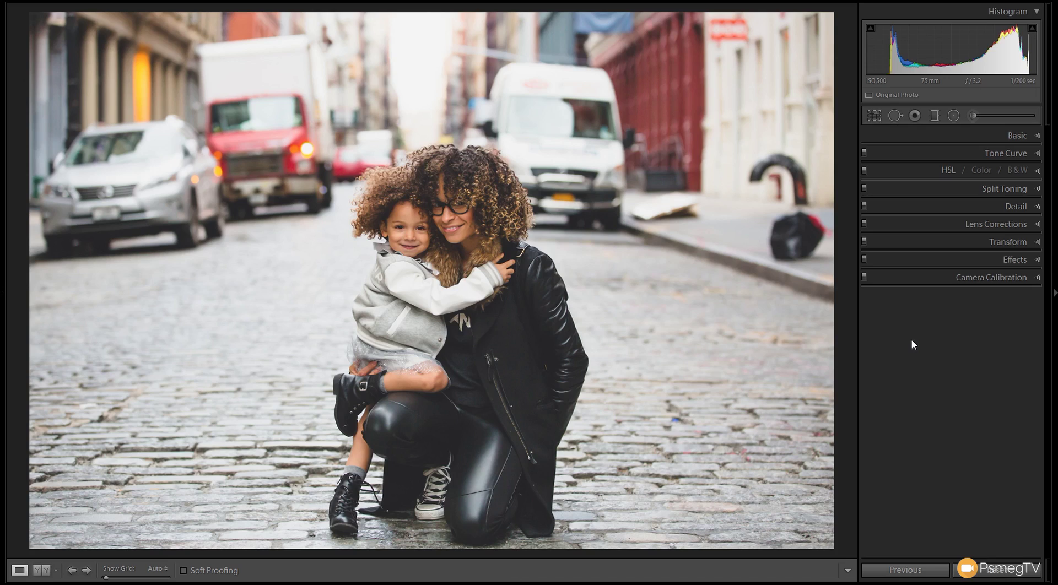
- Adjust the photo's basic tone: Highlights to -75, Shadows to +27 and Whites to -15
{"action": "left_click", "coordinate": [1019, 136]}
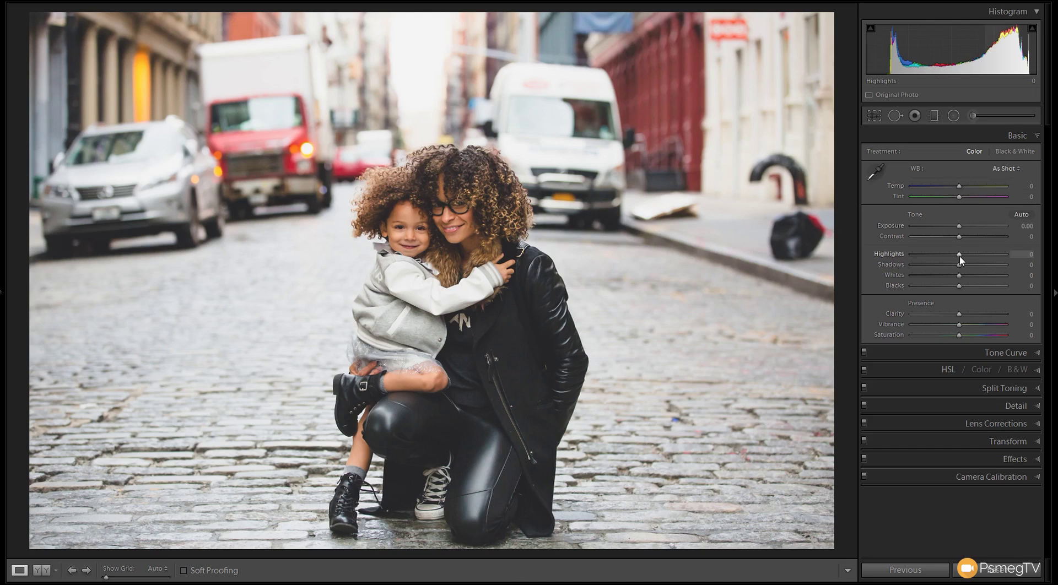
{"action": "left_click_drag", "start_coordinate": [959, 257], "coordinate": [945, 256]}
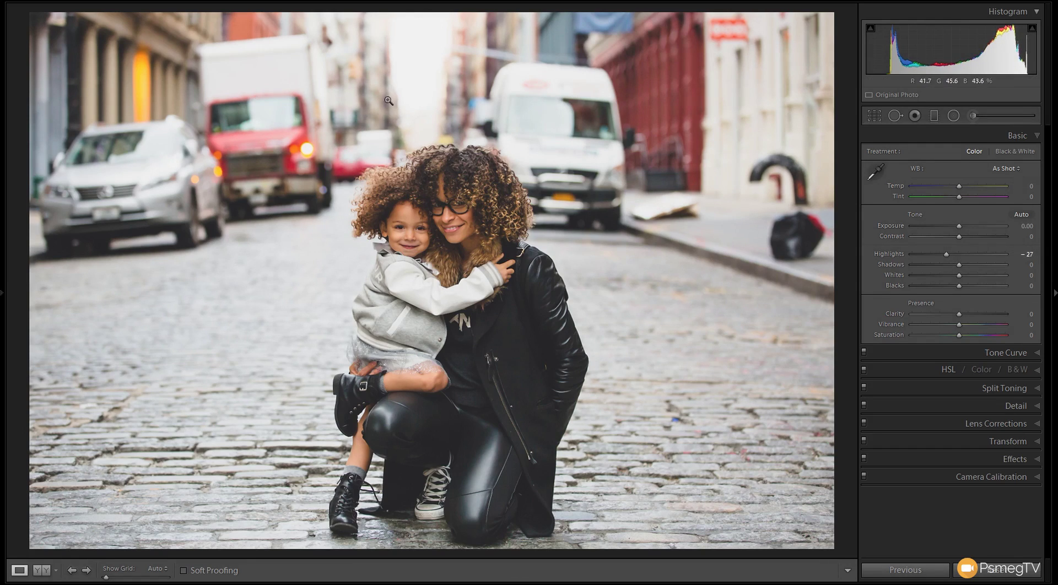
{"action": "left_click_drag", "start_coordinate": [946, 254], "coordinate": [945, 255]}
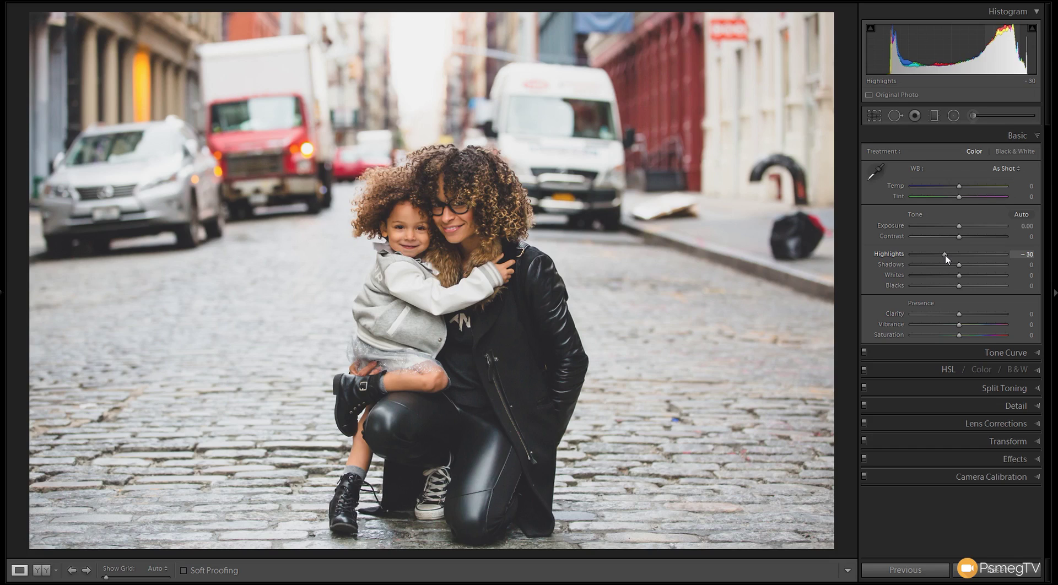
{"action": "left_click_drag", "start_coordinate": [946, 258], "coordinate": [925, 261]}
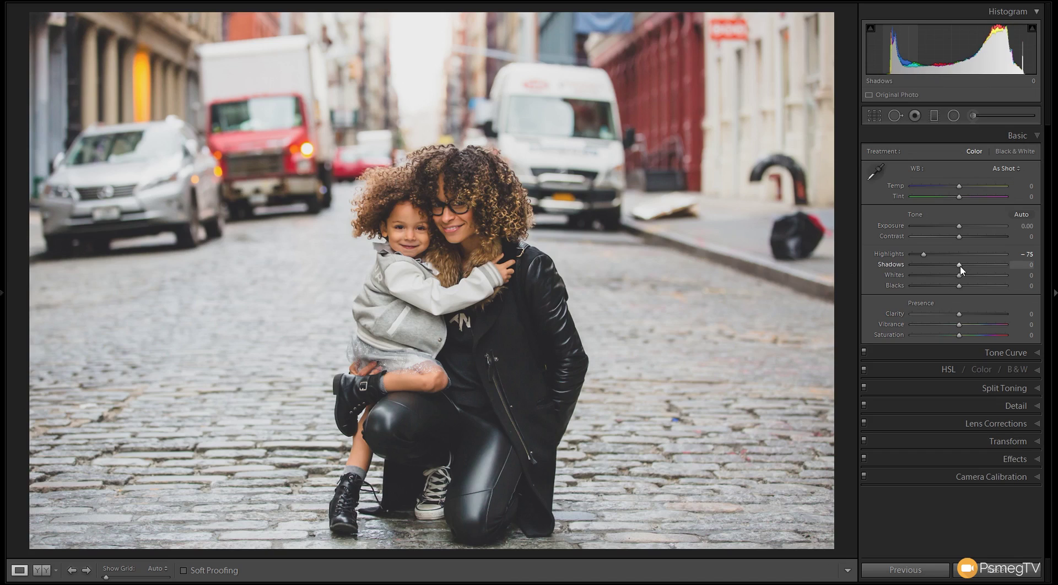
{"action": "left_click_drag", "start_coordinate": [960, 266], "coordinate": [972, 266]}
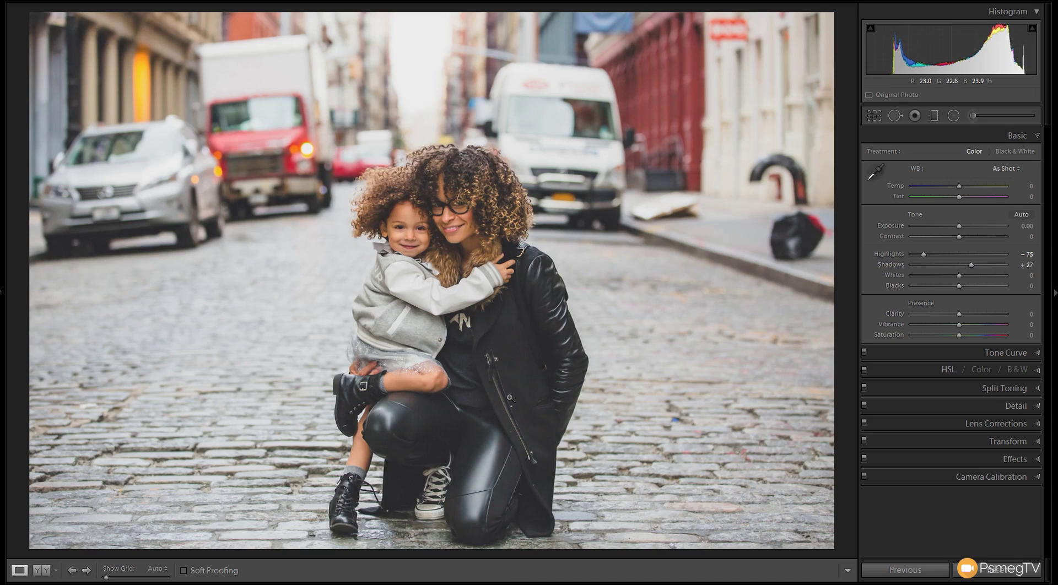
{"action": "left_click", "coordinate": [961, 278]}
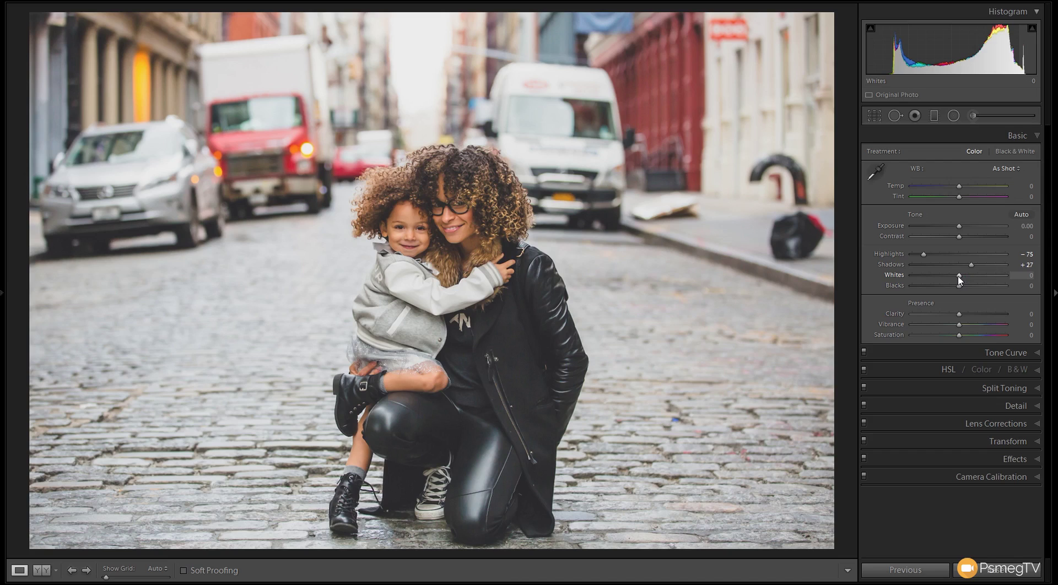
{"action": "left_click_drag", "start_coordinate": [960, 278], "coordinate": [952, 279]}
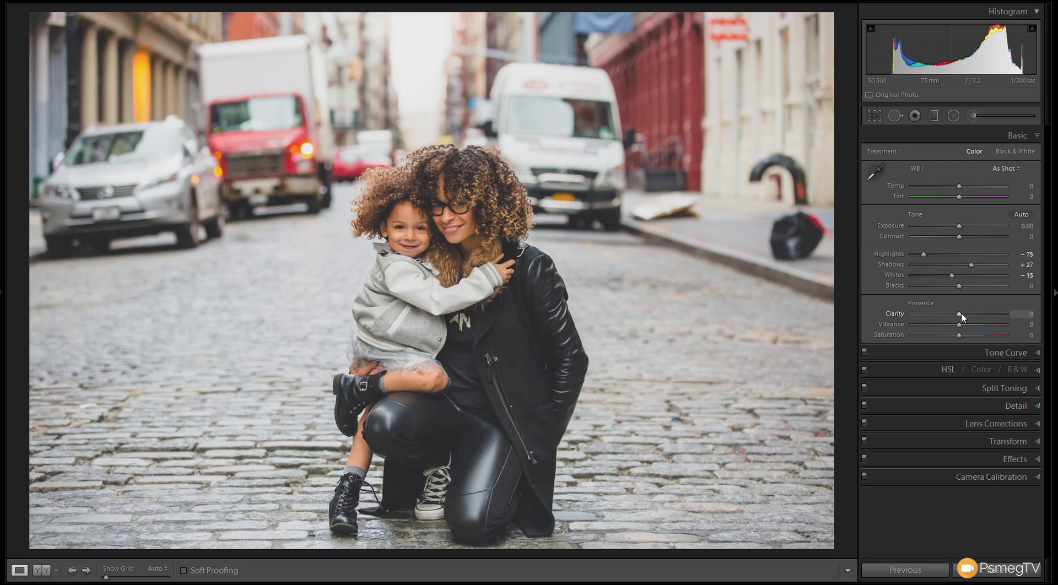
- Set the photo's presence values to Clarity +35, Vibrance +20 and Saturation -30
{"action": "left_click_drag", "start_coordinate": [961, 317], "coordinate": [979, 318]}
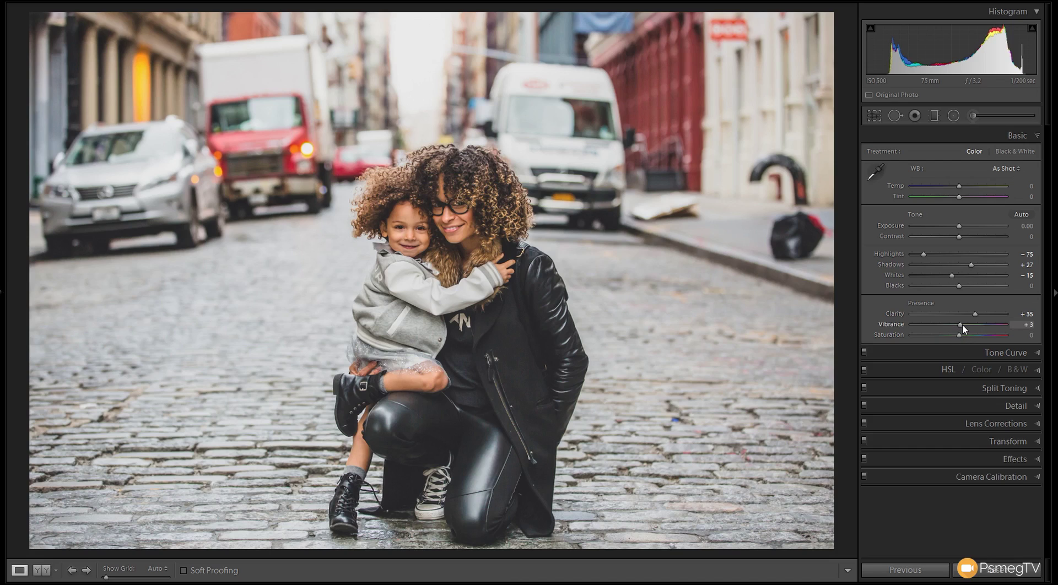
{"action": "left_click_drag", "start_coordinate": [964, 324], "coordinate": [968, 324]}
{"action": "left_click_drag", "start_coordinate": [959, 338], "coordinate": [944, 336]}
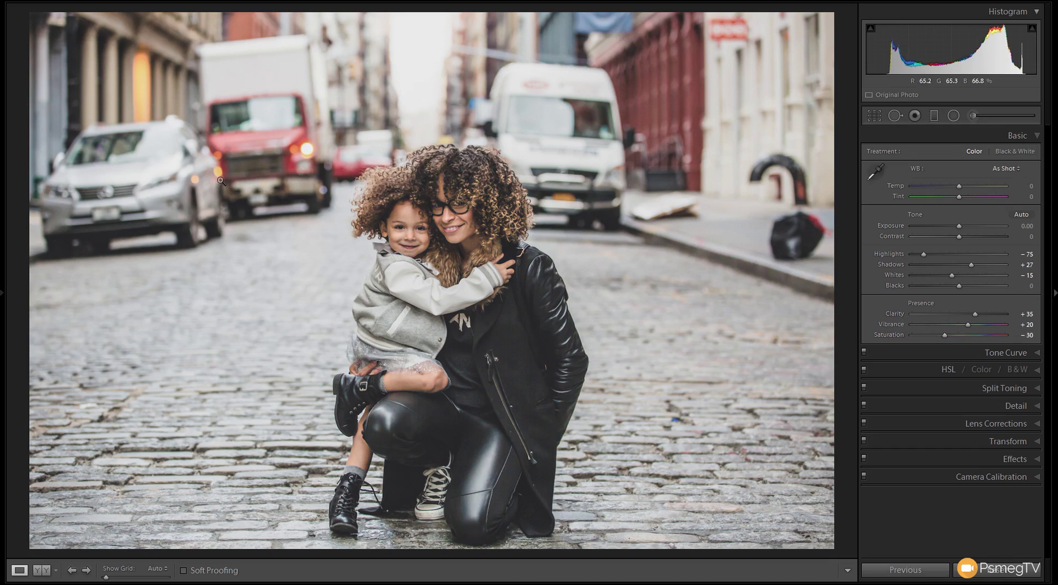
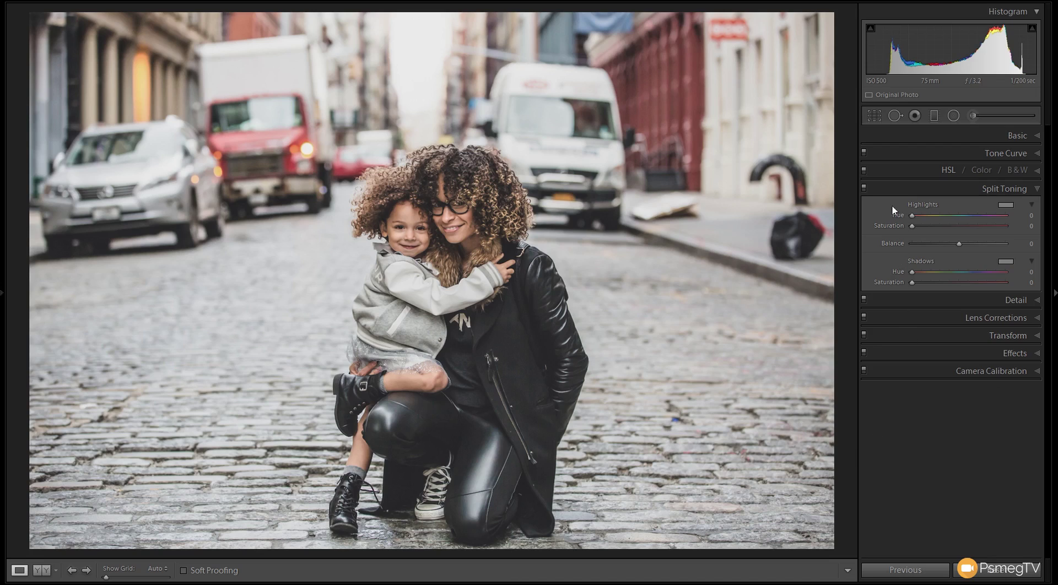
- Split-tone the photo with highlights at hue 66, saturation 17 and shadows at hue 228, saturation 30
{"action": "left_click_drag", "start_coordinate": [912, 215], "coordinate": [927, 219]}
{"action": "left_click_drag", "start_coordinate": [912, 227], "coordinate": [929, 228]}
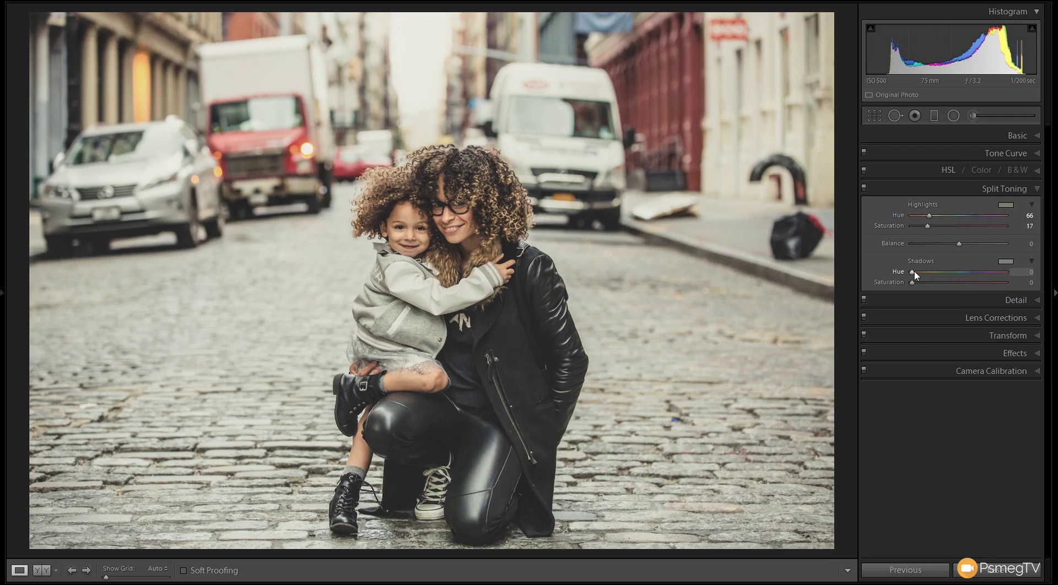
{"action": "left_click_drag", "start_coordinate": [912, 272], "coordinate": [969, 274]}
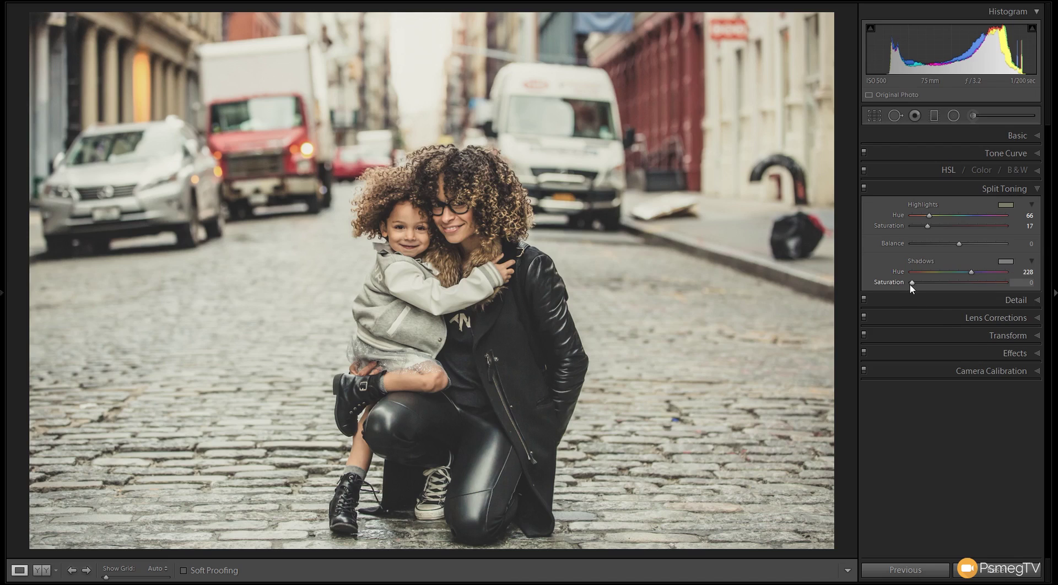
{"action": "left_click_drag", "start_coordinate": [911, 285], "coordinate": [937, 284]}
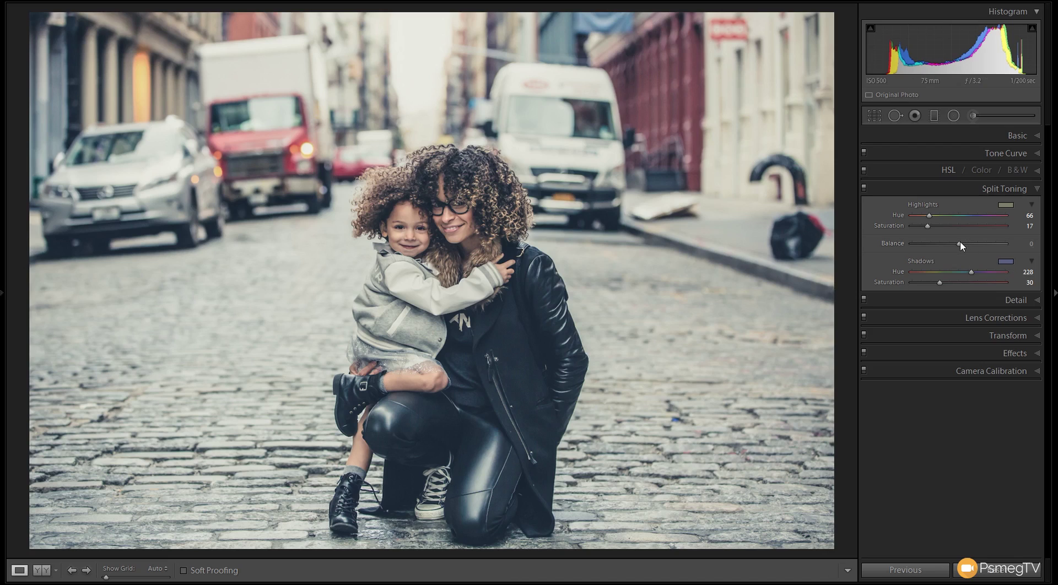
- Set the split toning balance to -25 and compare the photo with the split toning off and on
{"action": "left_click_drag", "start_coordinate": [959, 245], "coordinate": [946, 244]}
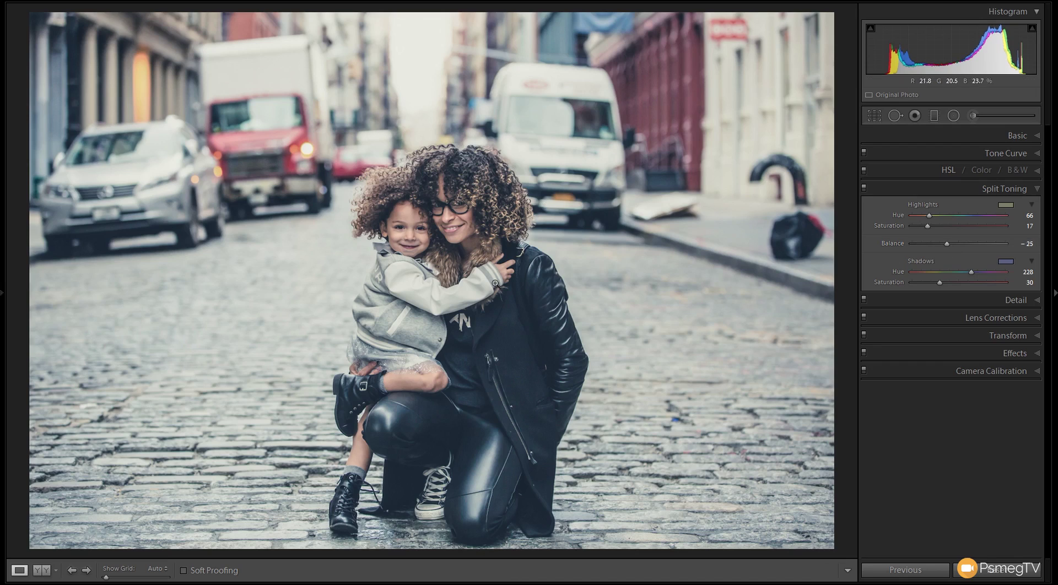
{"action": "left_click", "coordinate": [864, 188]}
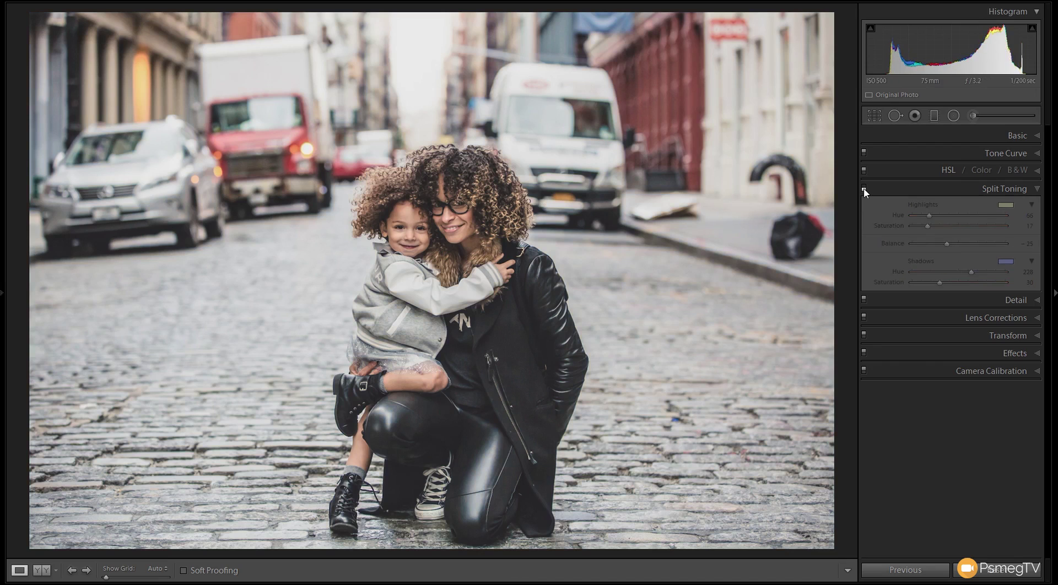
{"action": "left_click", "coordinate": [864, 189]}
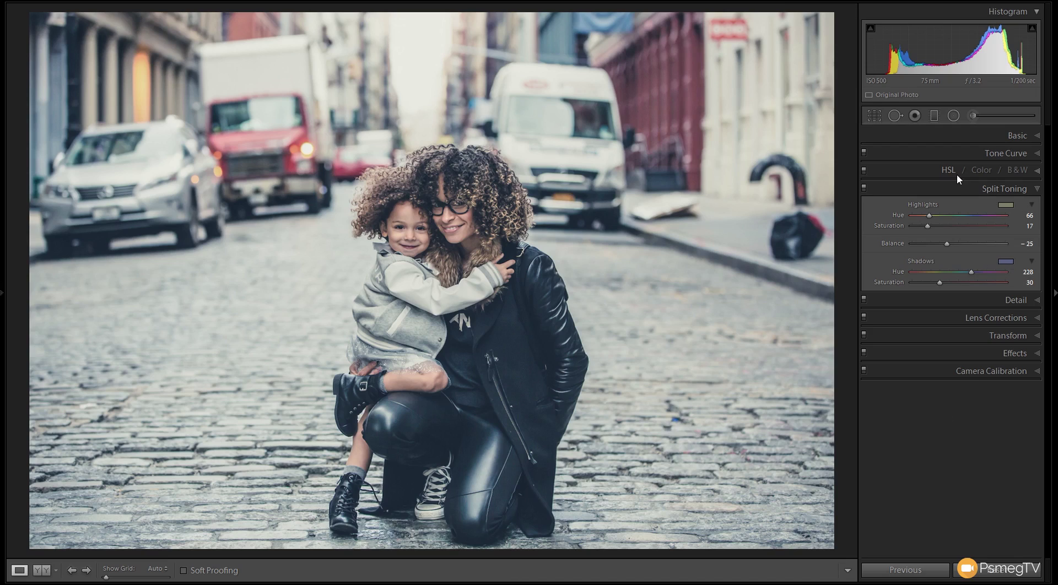
- Add five evenly spread control points along the RGB point curve, from the shadows up to the highlights
{"action": "left_click", "coordinate": [1018, 155]}
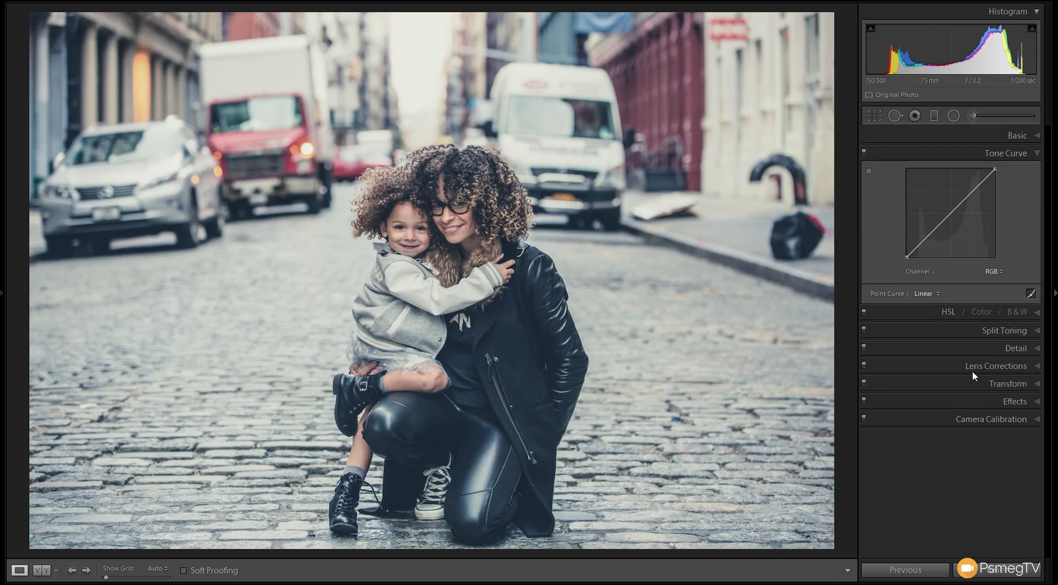
{"action": "left_click", "coordinate": [1033, 295]}
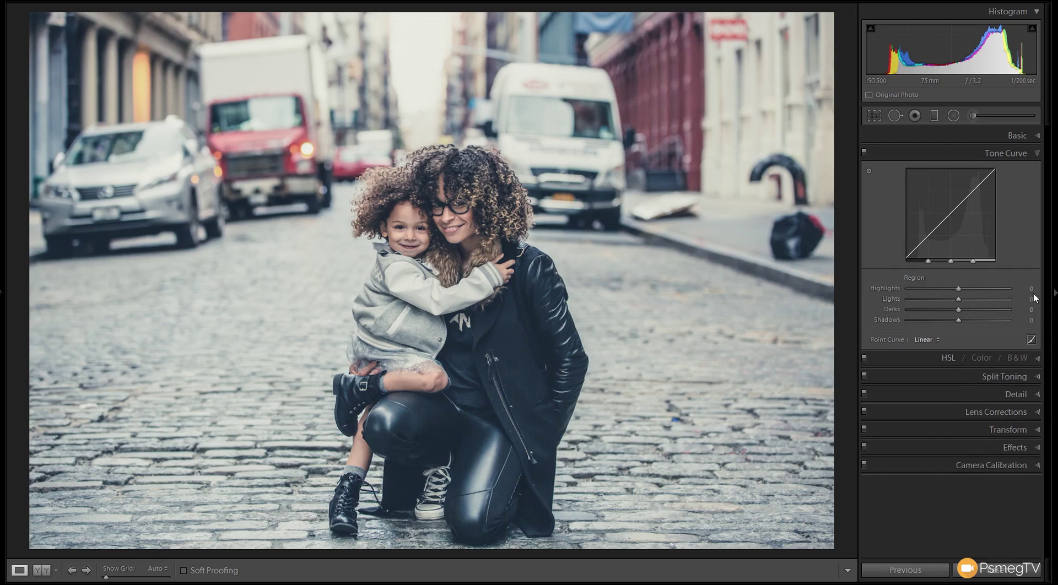
{"action": "left_click", "coordinate": [1031, 339]}
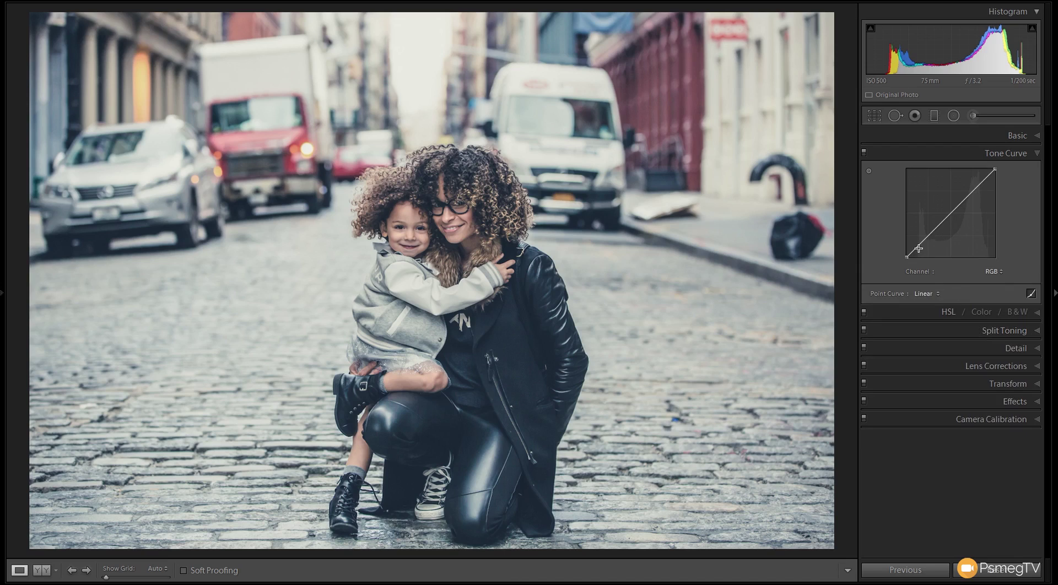
{"action": "left_click", "coordinate": [923, 243]}
{"action": "left_click", "coordinate": [940, 223]}
{"action": "left_click", "coordinate": [951, 213]}
{"action": "left_click", "coordinate": [968, 196]}
{"action": "left_click", "coordinate": [981, 181]}
- Shape the RGB point curve into an S by lowering the shadow points, raising the highlight points and slightly lowering the white endpoint
{"action": "left_click_drag", "start_coordinate": [923, 243], "coordinate": [940, 230]}
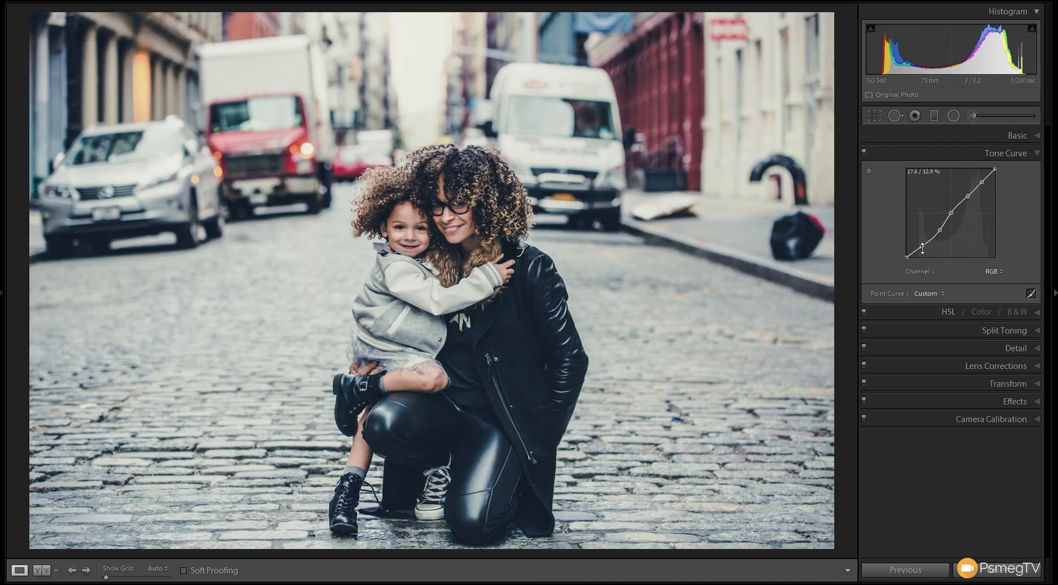
{"action": "left_click_drag", "start_coordinate": [922, 245], "coordinate": [923, 246]}
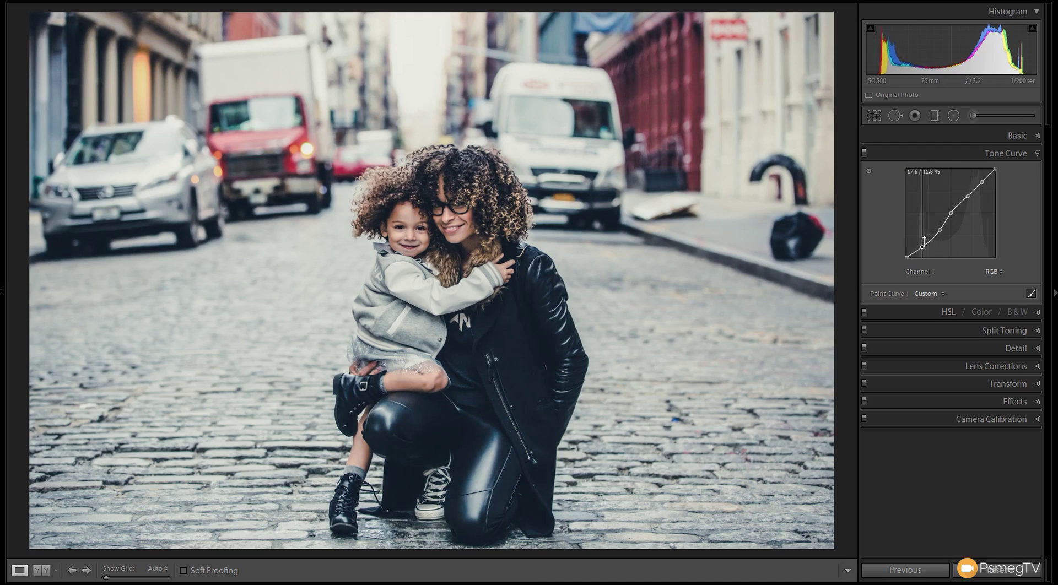
{"action": "left_click_drag", "start_coordinate": [967, 196], "coordinate": [995, 174]}
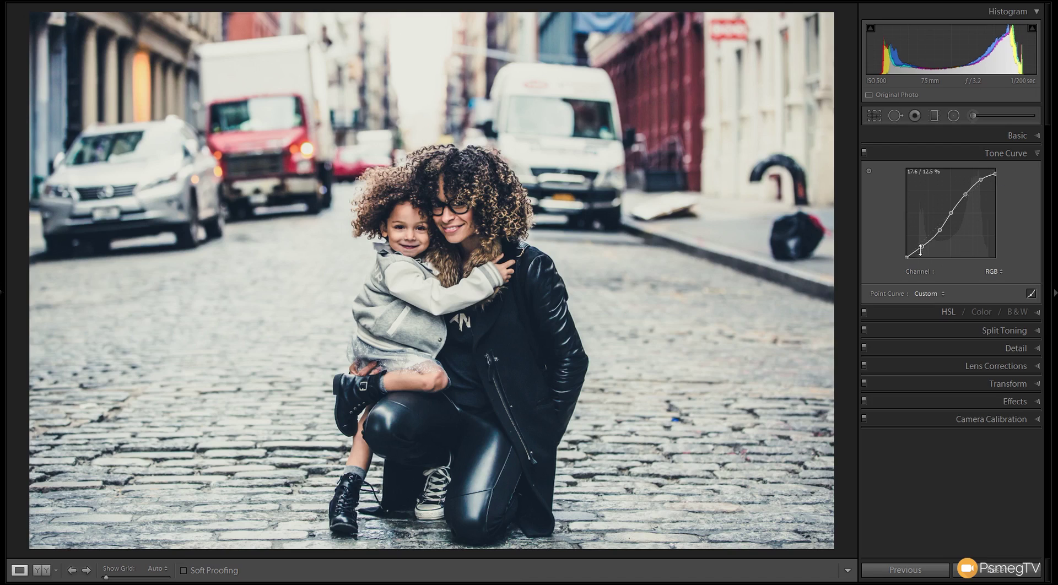
{"action": "left_click", "coordinate": [964, 193]}
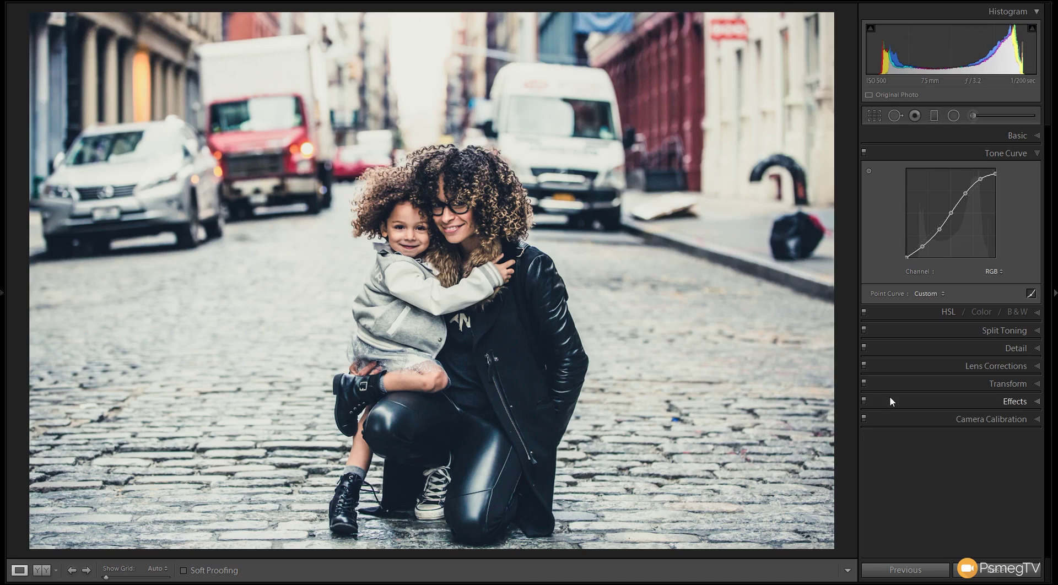
- Crop the photo to a 16 x 9 aspect, shifting the image so both subjects' feet stay inside the frame
{"action": "left_click", "coordinate": [874, 115]}
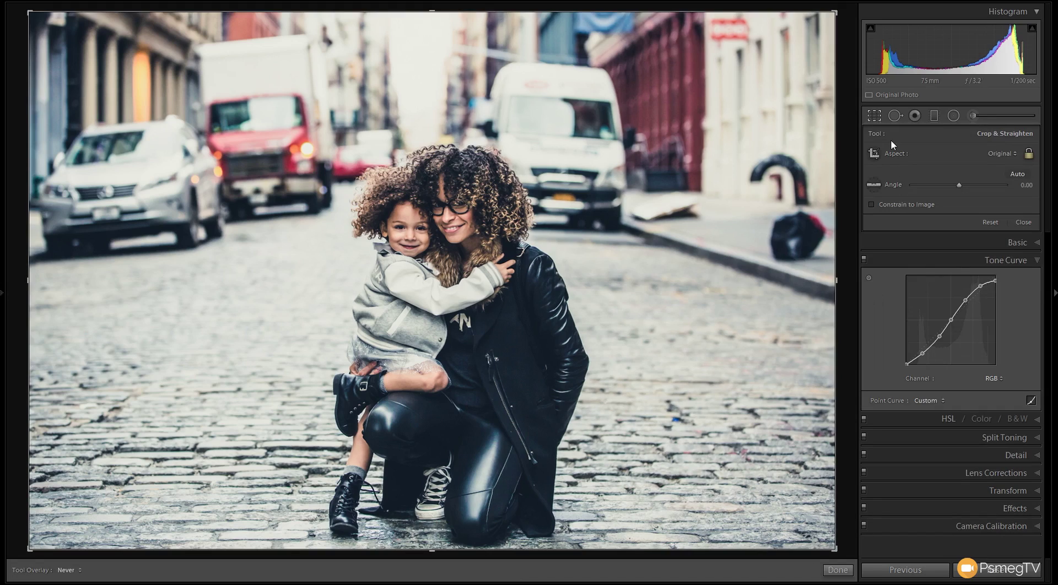
{"action": "left_click", "coordinate": [1005, 158]}
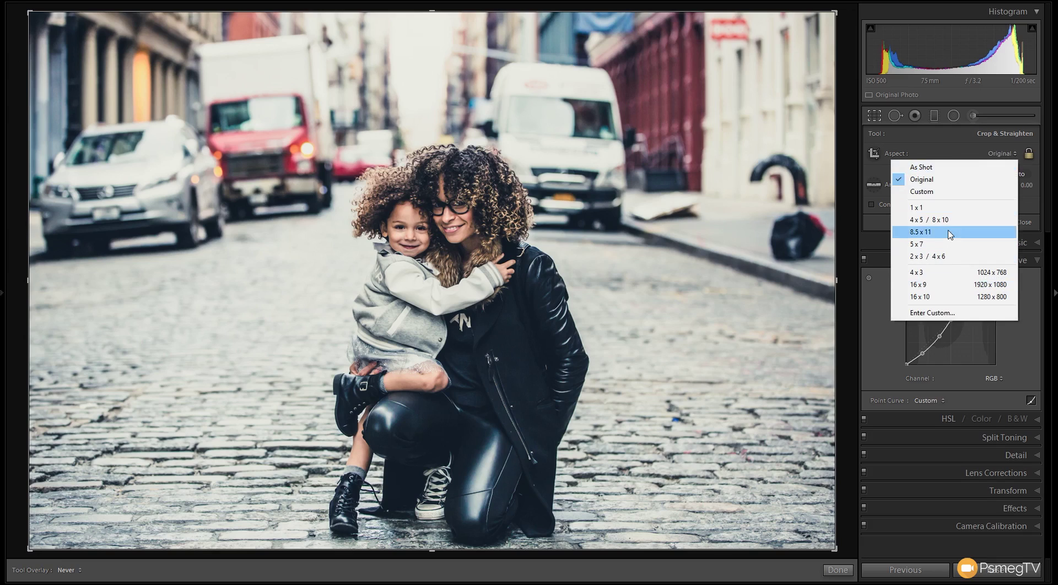
{"action": "left_click", "coordinate": [942, 291]}
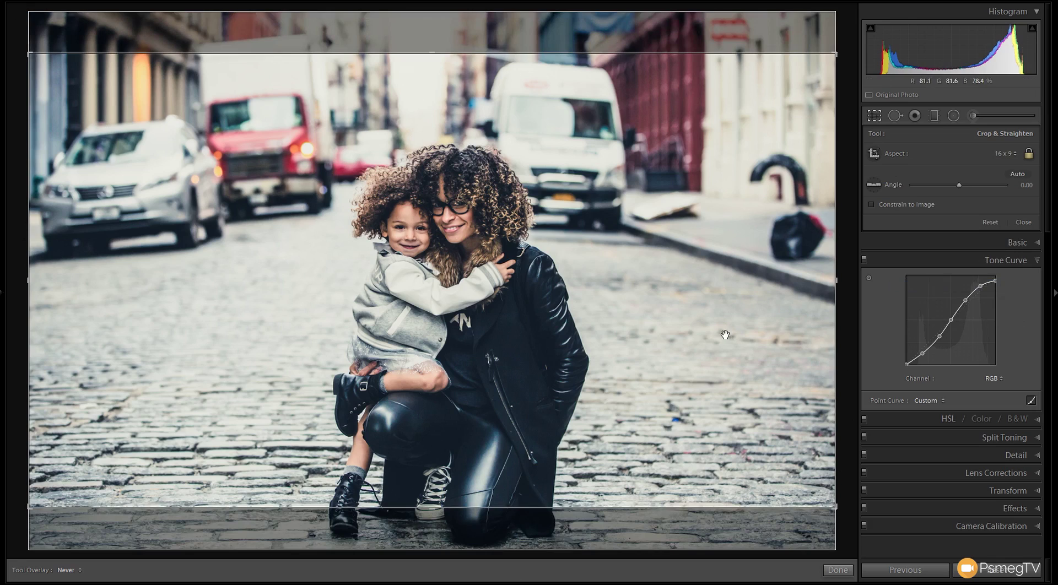
{"action": "left_click_drag", "start_coordinate": [684, 300], "coordinate": [683, 251]}
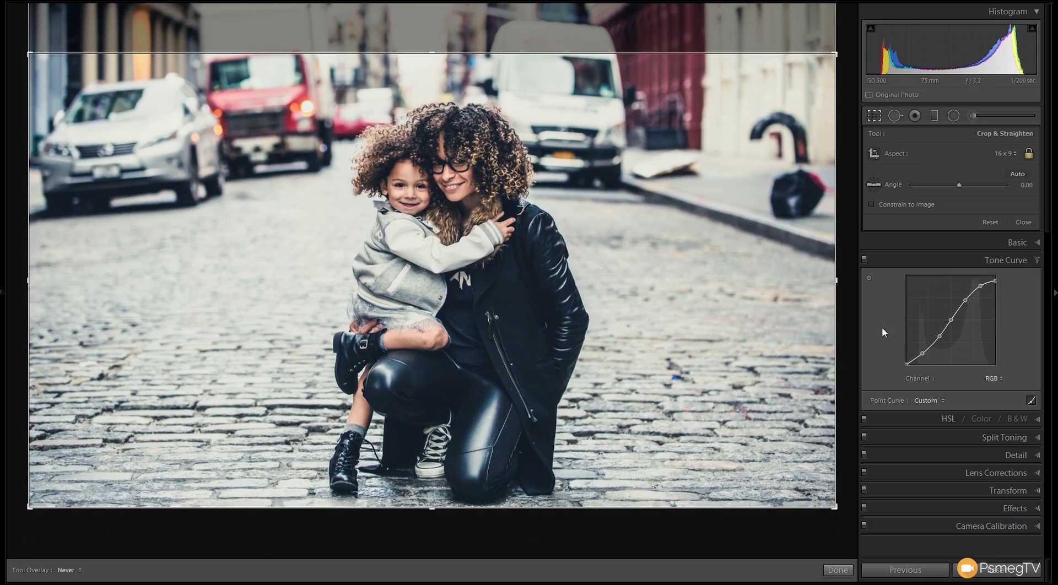
{"action": "left_click", "coordinate": [838, 571]}
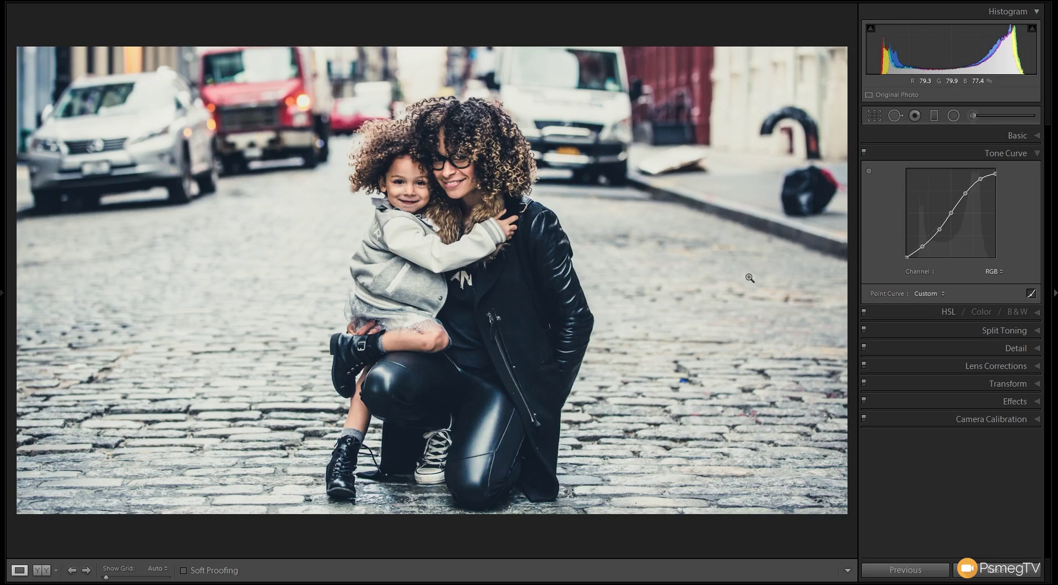
- Set up an adjustment brush with the Saturation effect at -80 and a brush size of 15
{"action": "left_click", "coordinate": [972, 116]}
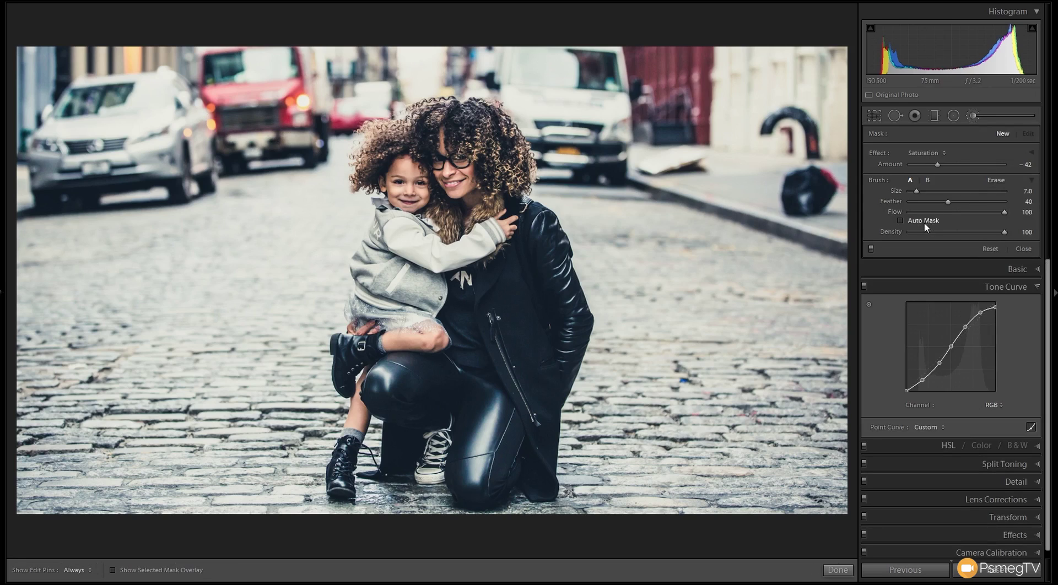
{"action": "left_click", "coordinate": [941, 158]}
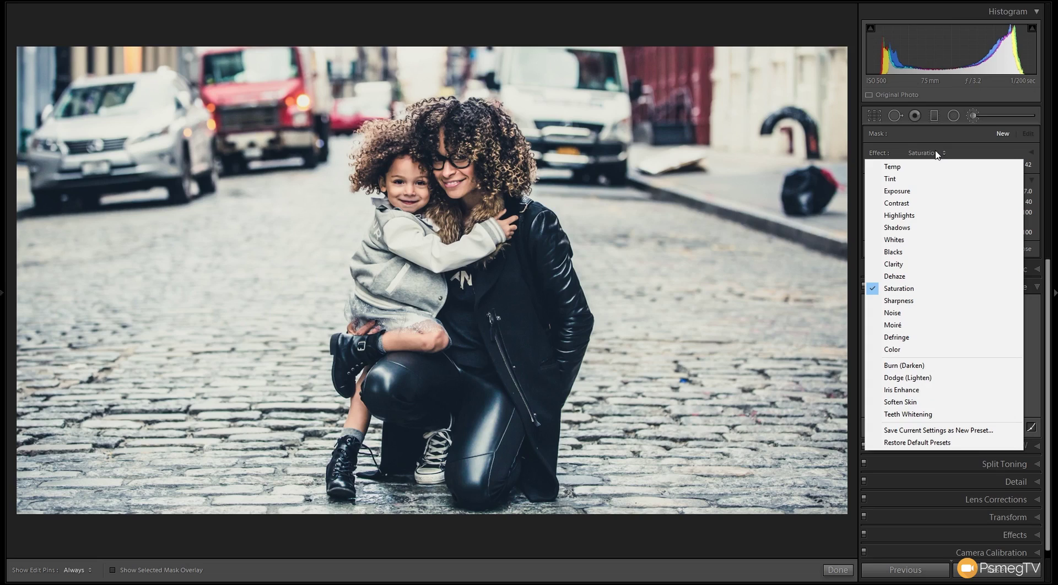
{"action": "left_click", "coordinate": [964, 148]}
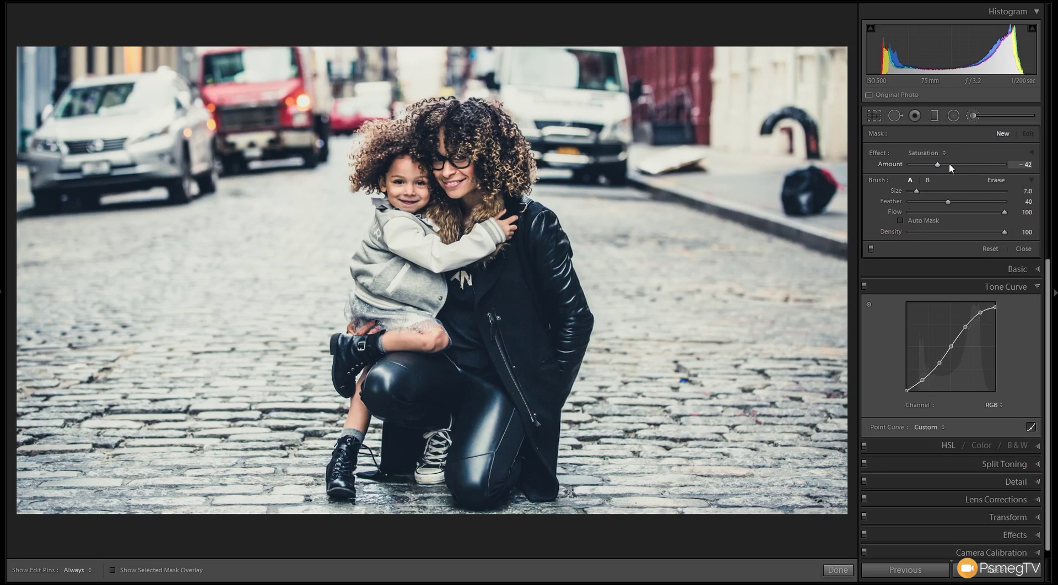
{"action": "left_click_drag", "start_coordinate": [938, 163], "coordinate": [923, 167]}
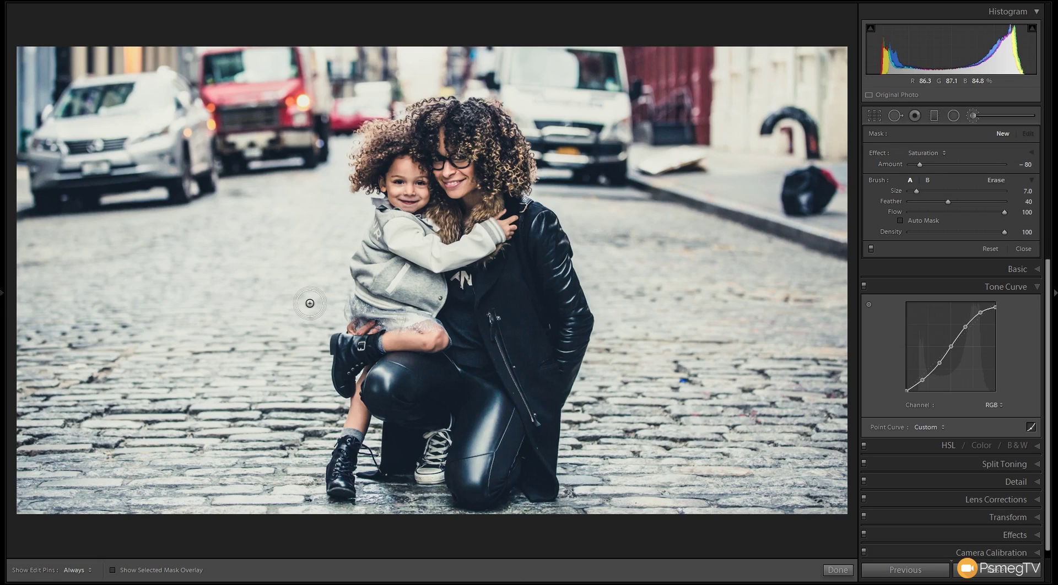
{"action": "key", "text": "bracketright"}
{"action": "key", "text": "bracketright"}
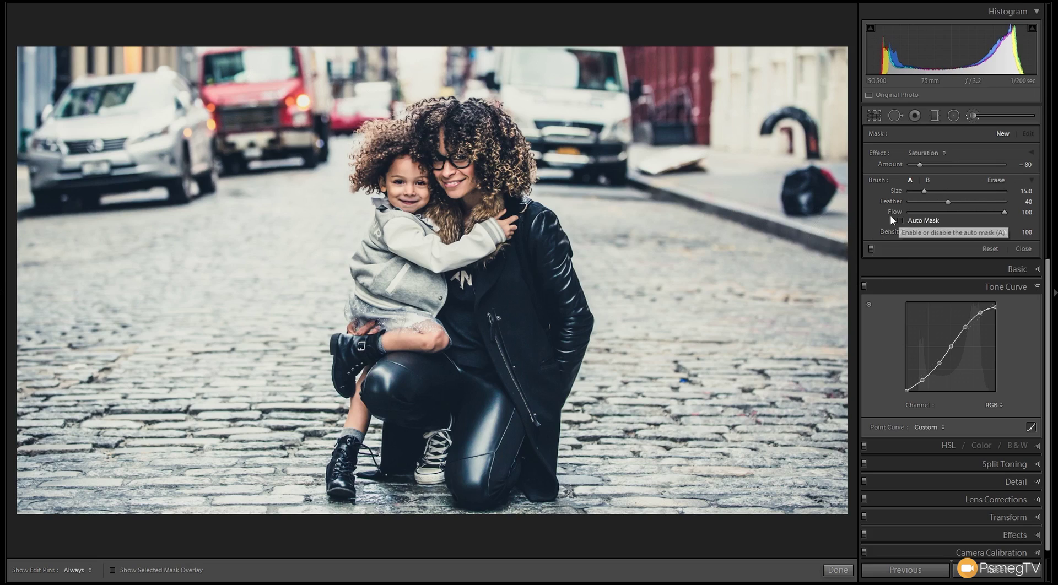
- Paint the desaturation brush over the red truck and the red car in the background street
{"action": "key", "text": "h"}
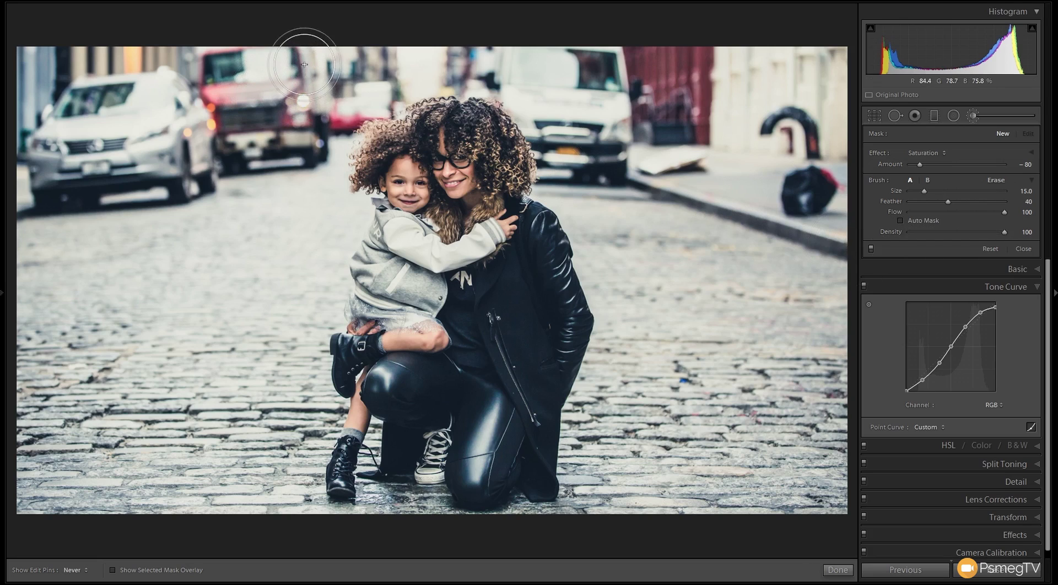
{"action": "mouse_move", "coordinate": [251, 96]}
{"action": "left_mouse_down"}
{"action": "mouse_move", "coordinate": [221, 110]}
{"action": "mouse_move", "coordinate": [213, 45]}
{"action": "mouse_move", "coordinate": [226, 52]}
{"action": "mouse_move", "coordinate": [243, 113]}
{"action": "left_mouse_up"}
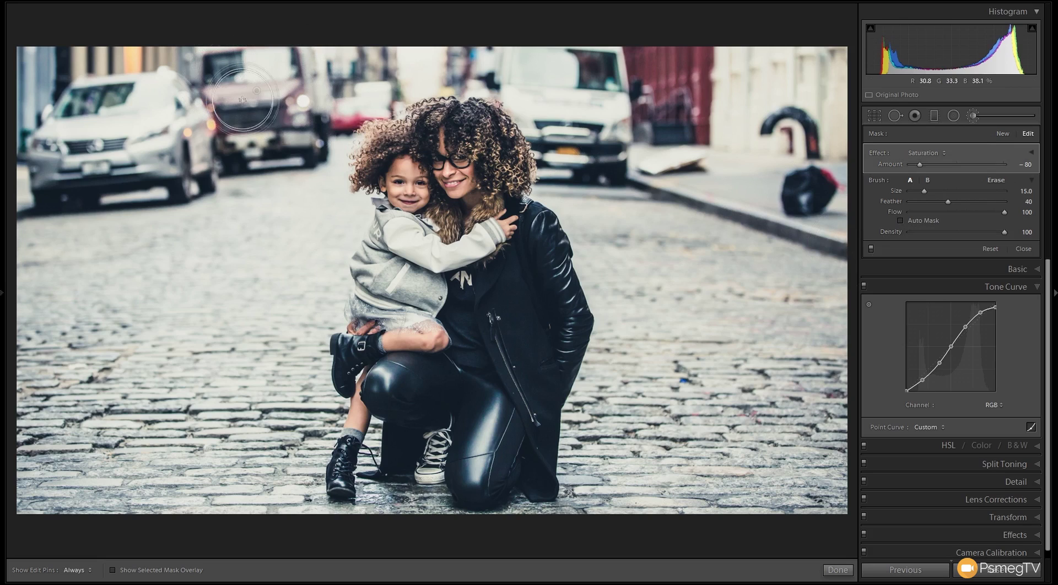
{"action": "key", "text": "h"}
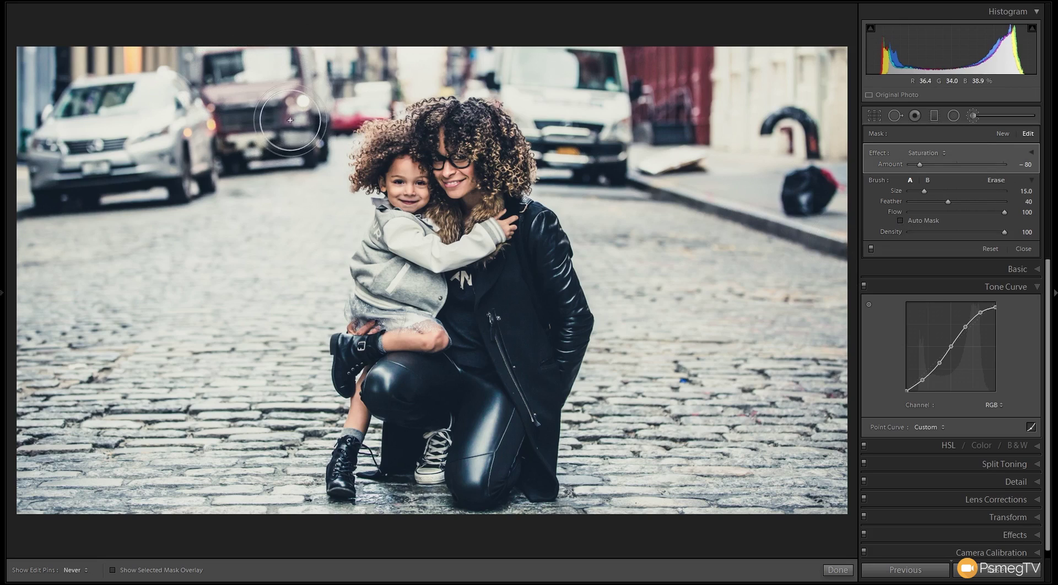
{"action": "key", "text": "h"}
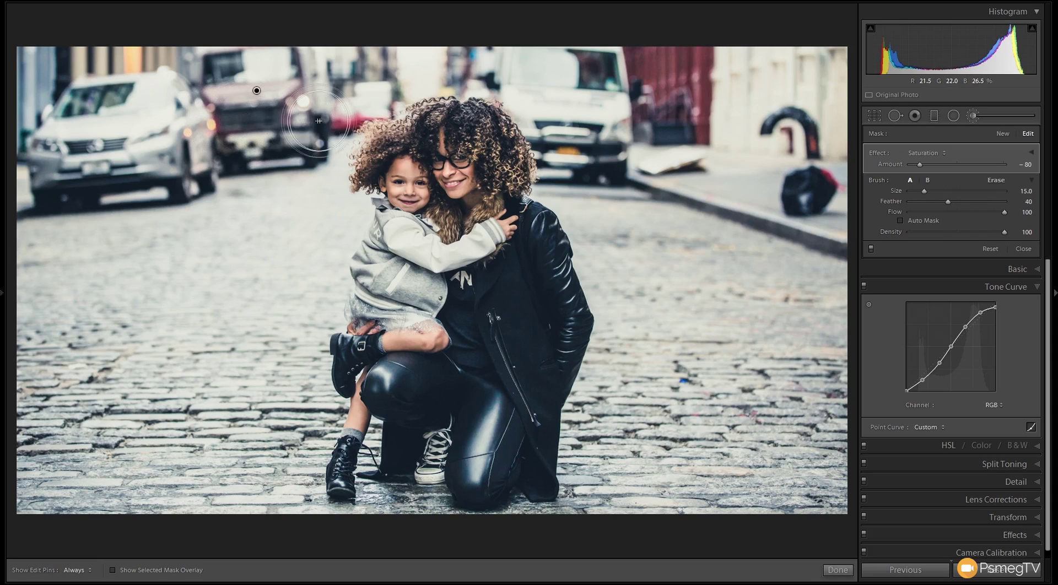
{"action": "key", "text": "h"}
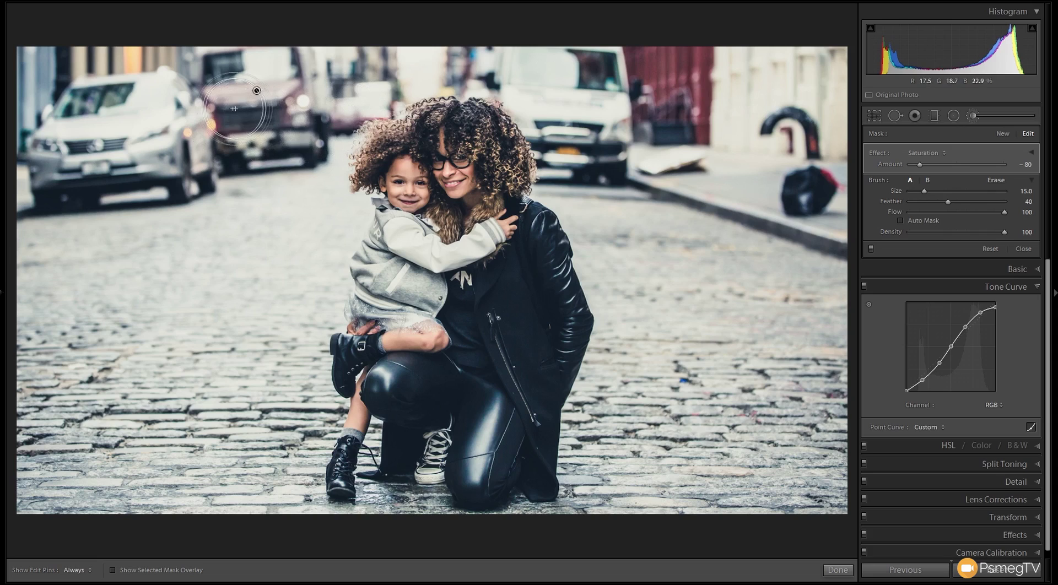
- Turn on Auto Mask and desaturate the orange lights between the silver car and truck and the orange building behind the silver car
{"action": "left_click", "coordinate": [900, 220]}
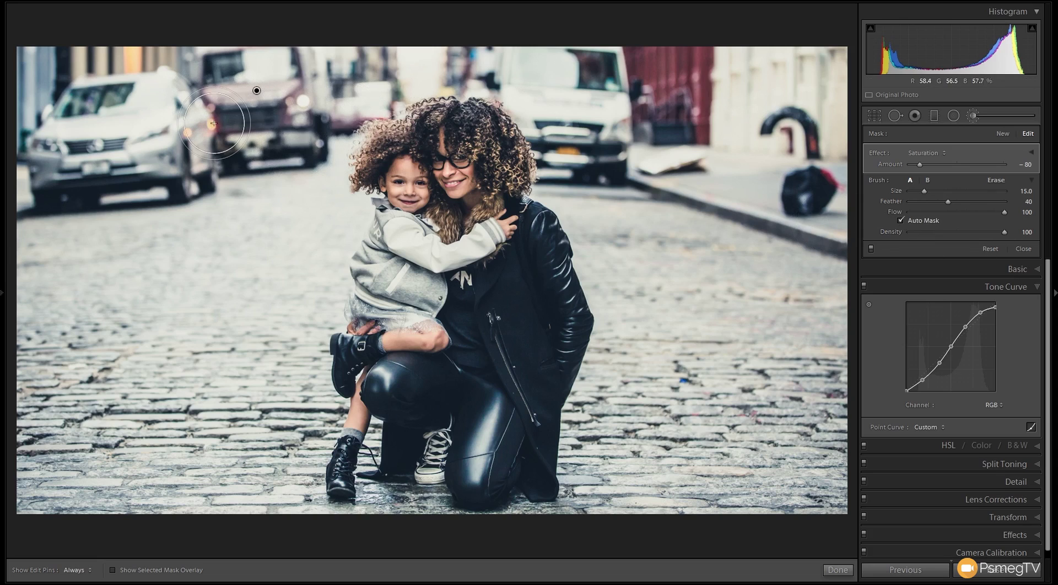
{"action": "key", "text": "h"}
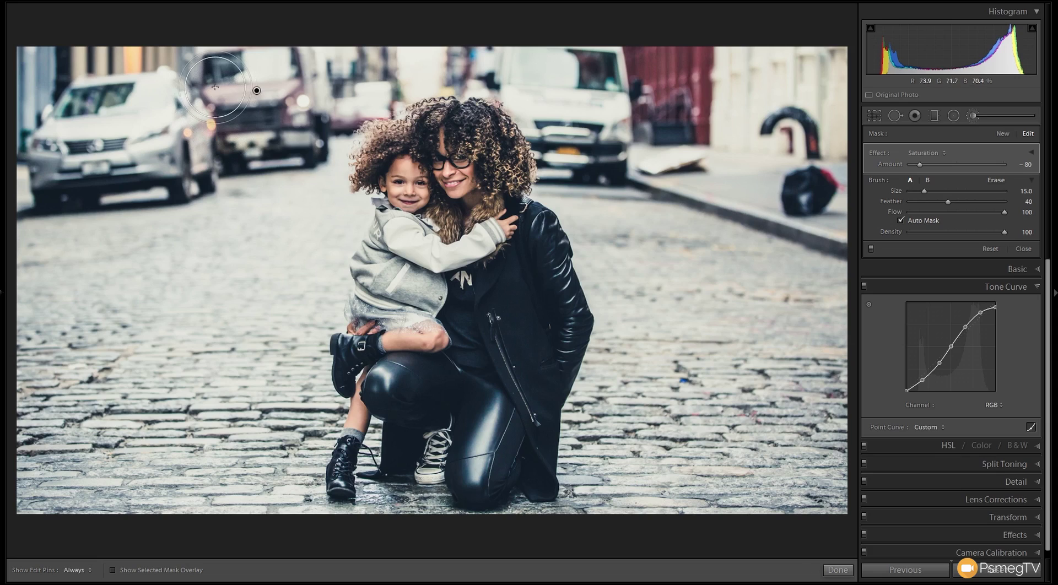
{"action": "key", "text": "h"}
{"action": "key", "text": "h"}
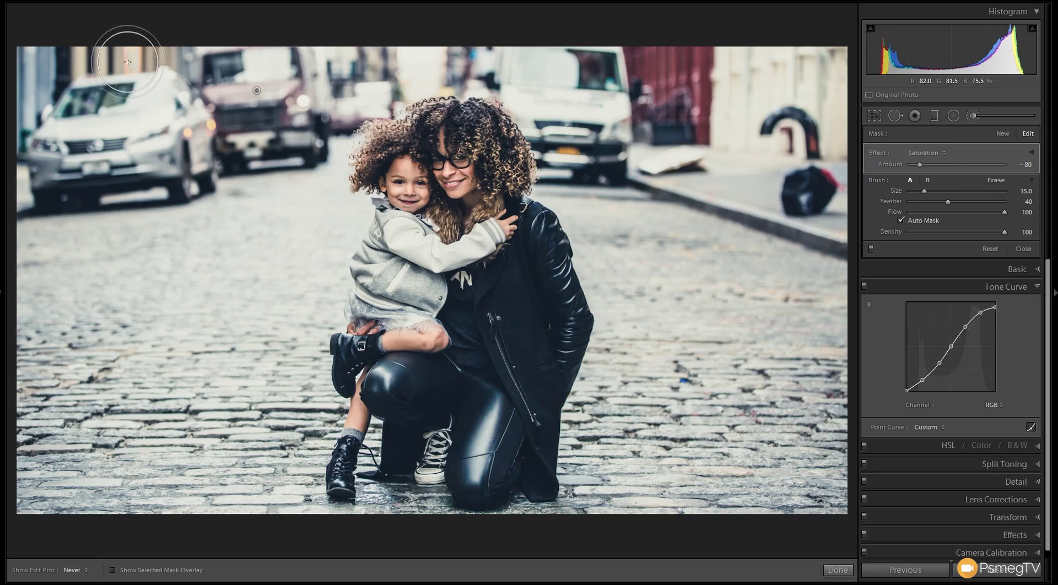
{"action": "key", "text": "h"}
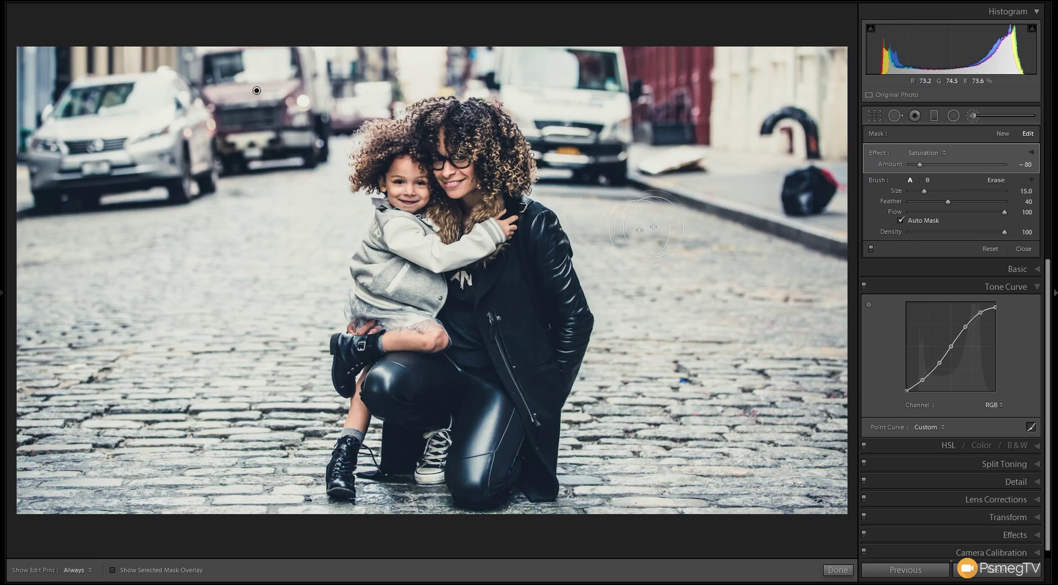
- Set the brush's Saturation amount to -68 and paint over the red wall beside the white van
{"action": "left_click_drag", "start_coordinate": [919, 165], "coordinate": [918, 165]}
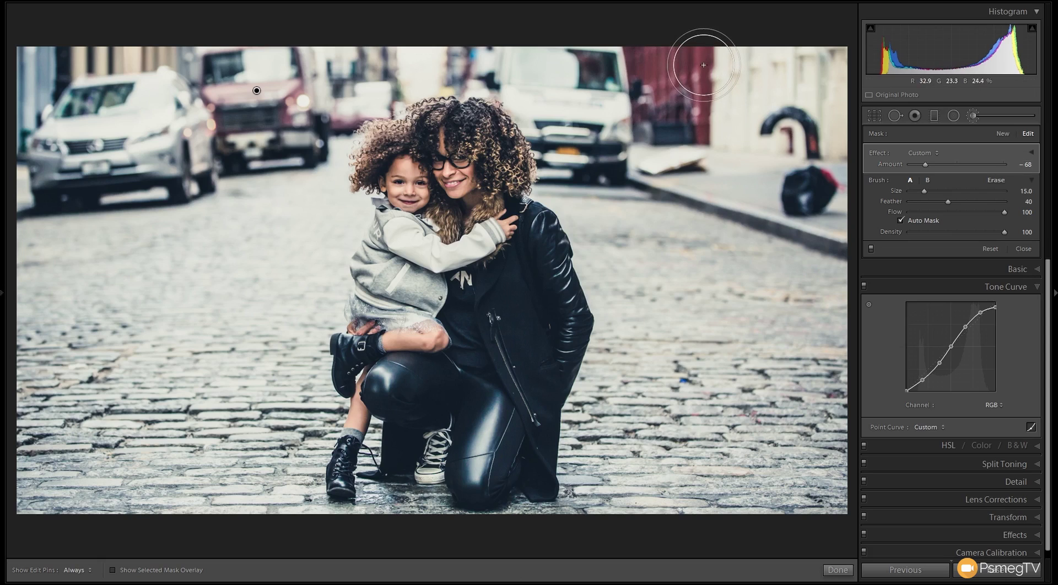
{"action": "key", "text": "h"}
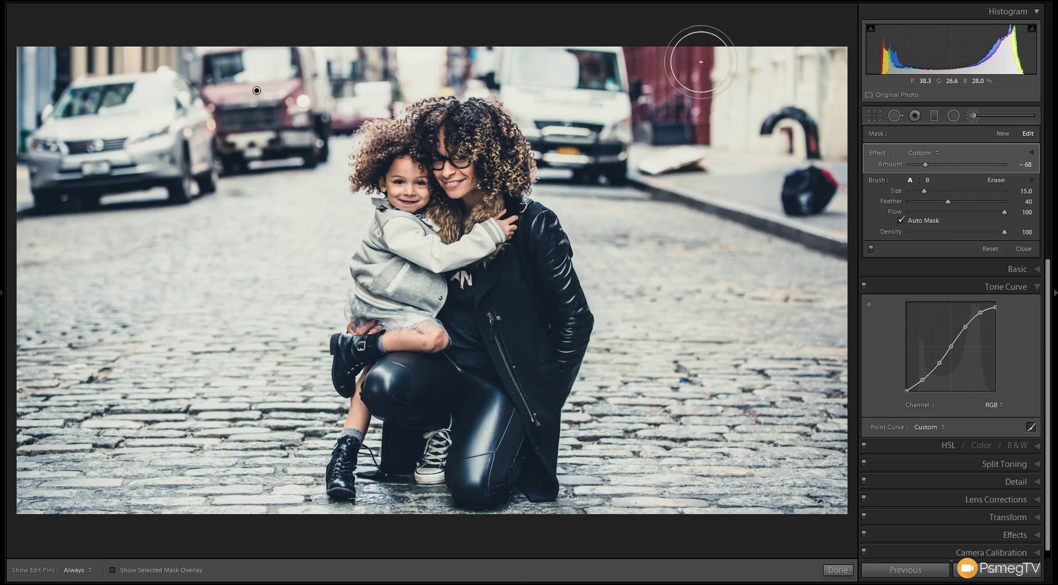
{"action": "mouse_move", "coordinate": [699, 87]}
{"action": "left_mouse_down"}
{"action": "mouse_move", "coordinate": [700, 125]}
{"action": "mouse_move", "coordinate": [695, 83]}
{"action": "mouse_move", "coordinate": [655, 56]}
{"action": "left_mouse_up"}
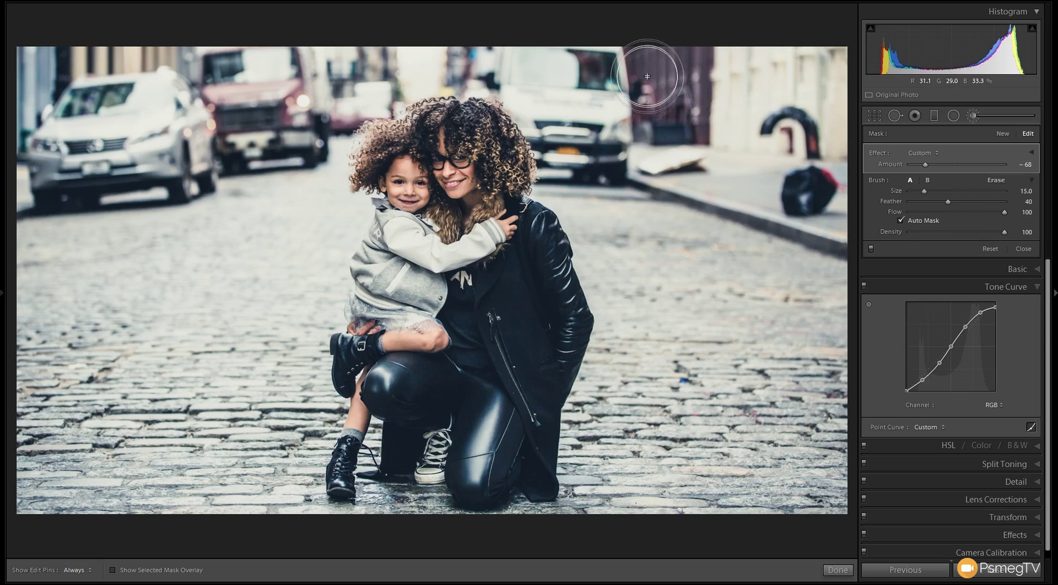
{"action": "key", "text": "h"}
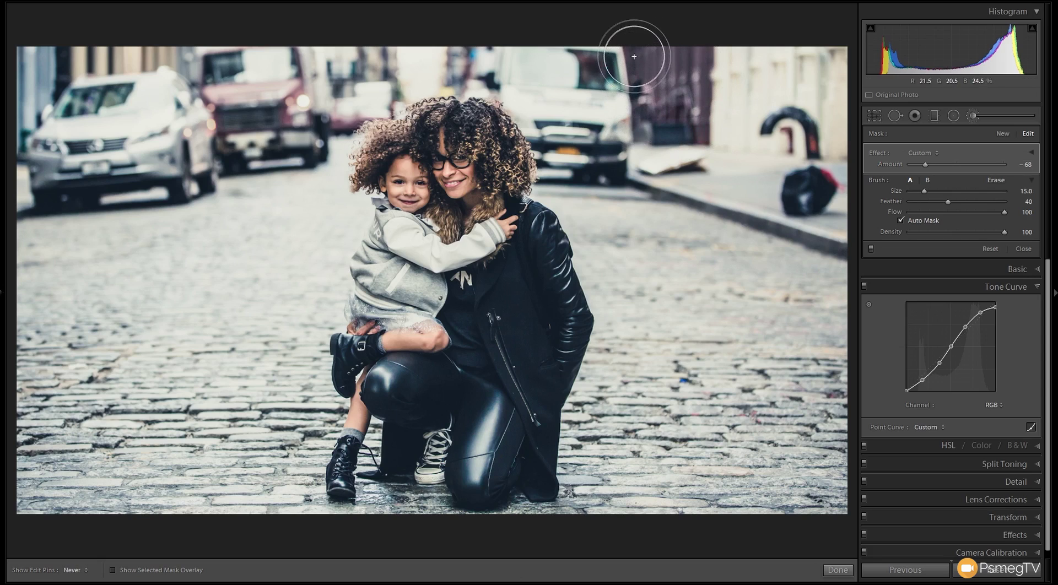
- Desaturate the red patch on the black bag by the kerb and the white van's orange number plate, and finish the brush adjustment
{"action": "key", "text": "h"}
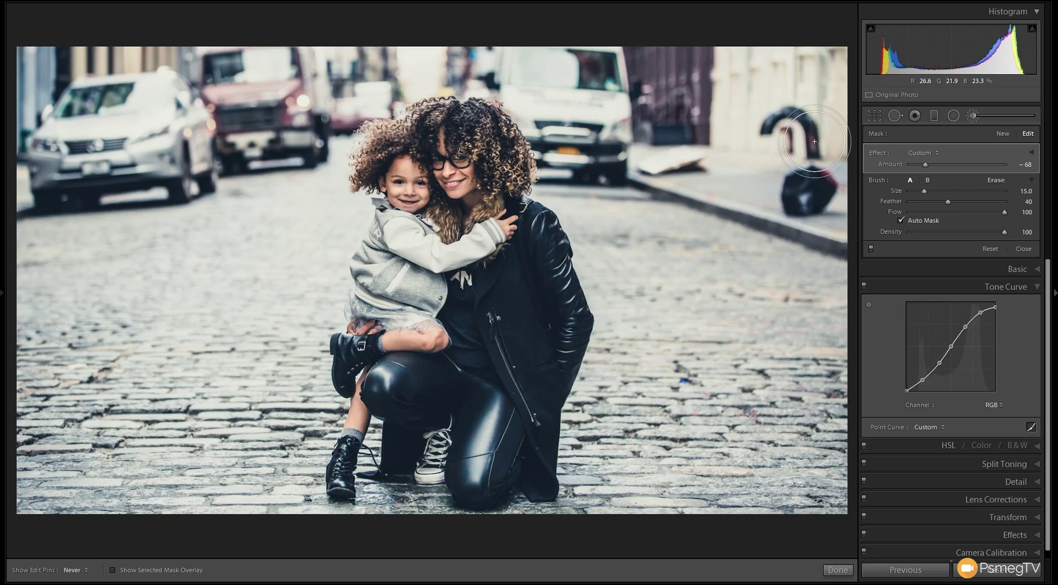
{"action": "key", "text": "h"}
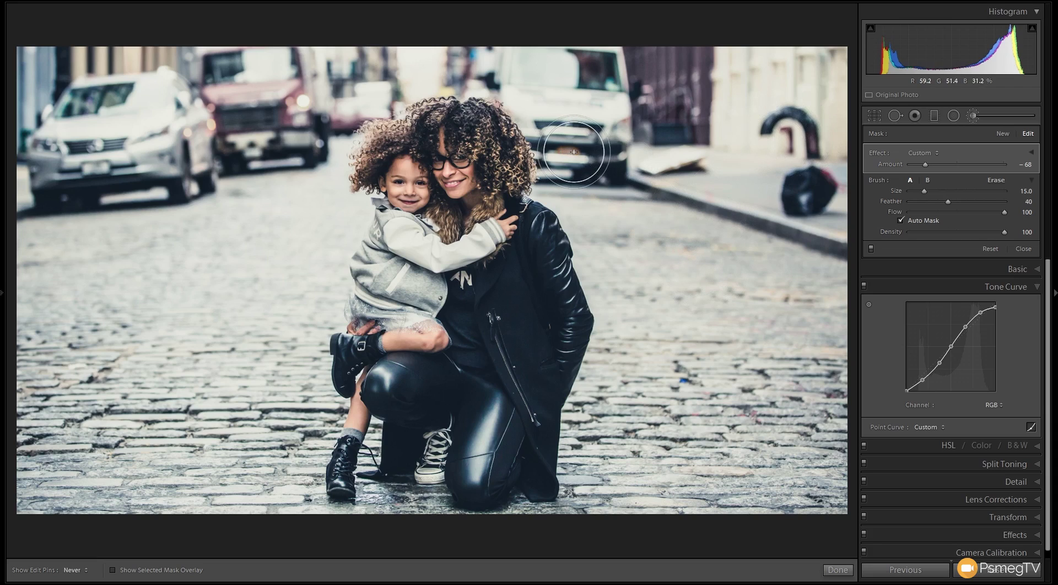
{"action": "key", "text": "h"}
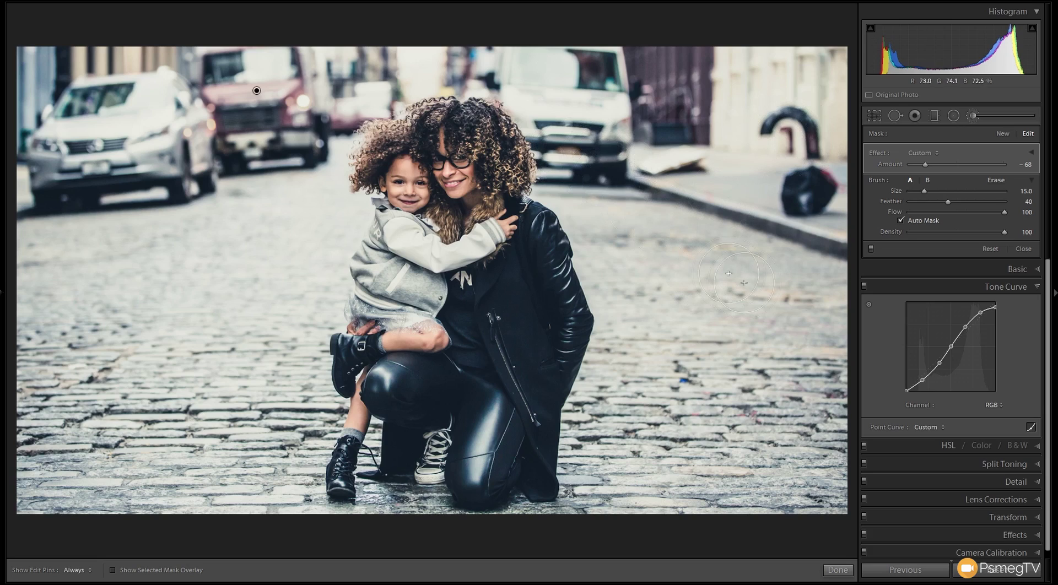
{"action": "left_click", "coordinate": [837, 571]}
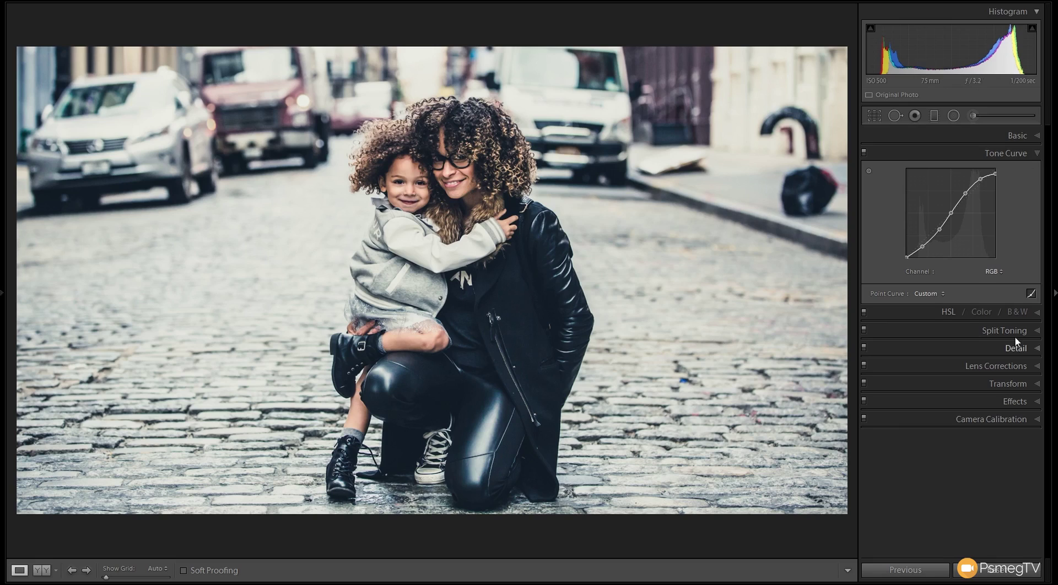
- Set the HSL saturation to +26 for Orange and +12 for Red, comparing the photo with the HSL adjustments off and on
{"action": "left_click", "coordinate": [949, 312]}
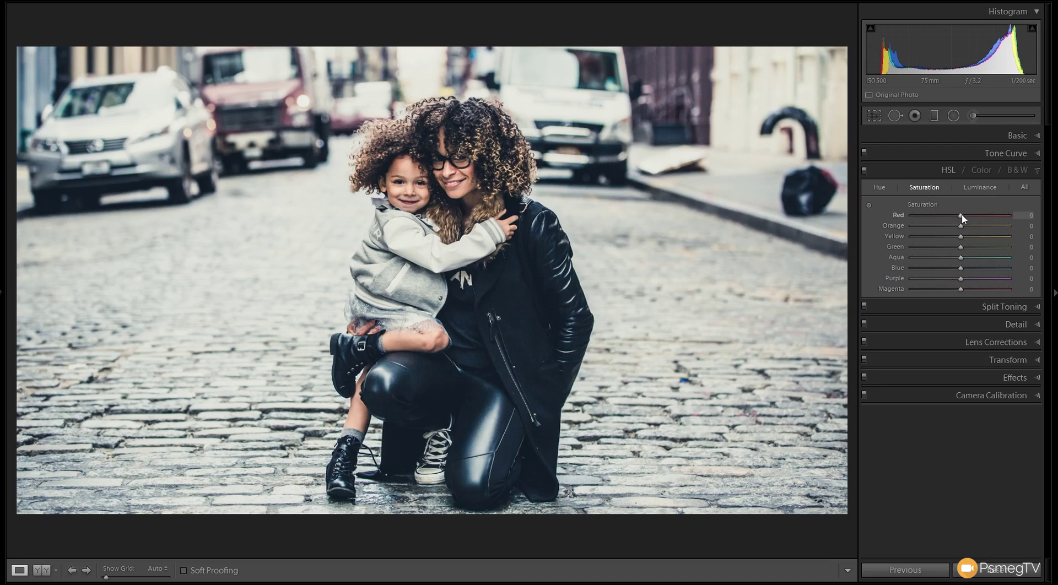
{"action": "left_click_drag", "start_coordinate": [964, 229], "coordinate": [969, 229]}
{"action": "left_click_drag", "start_coordinate": [964, 215], "coordinate": [965, 216]}
{"action": "left_click", "coordinate": [864, 171]}
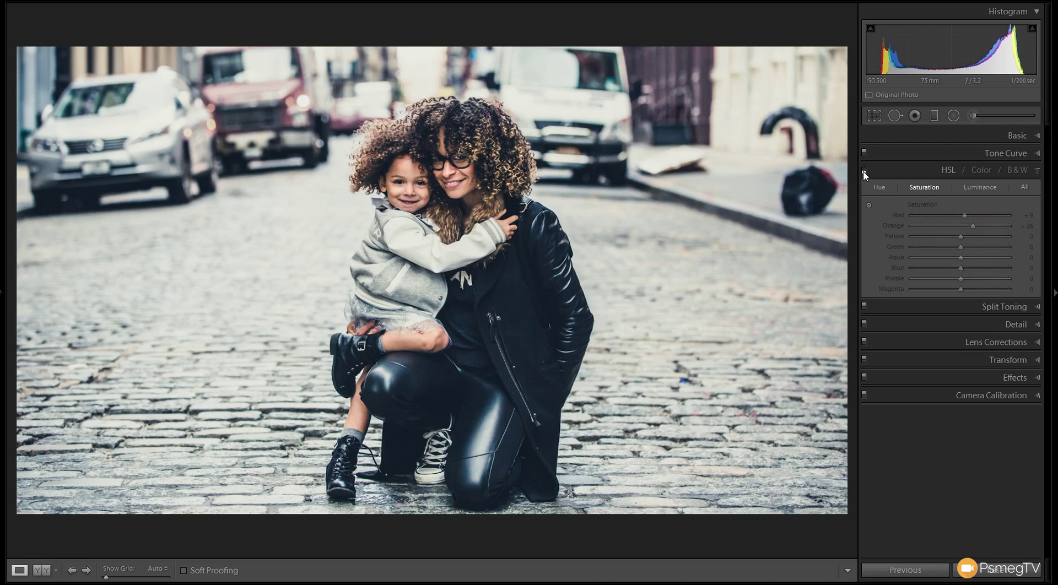
{"action": "left_click", "coordinate": [863, 169]}
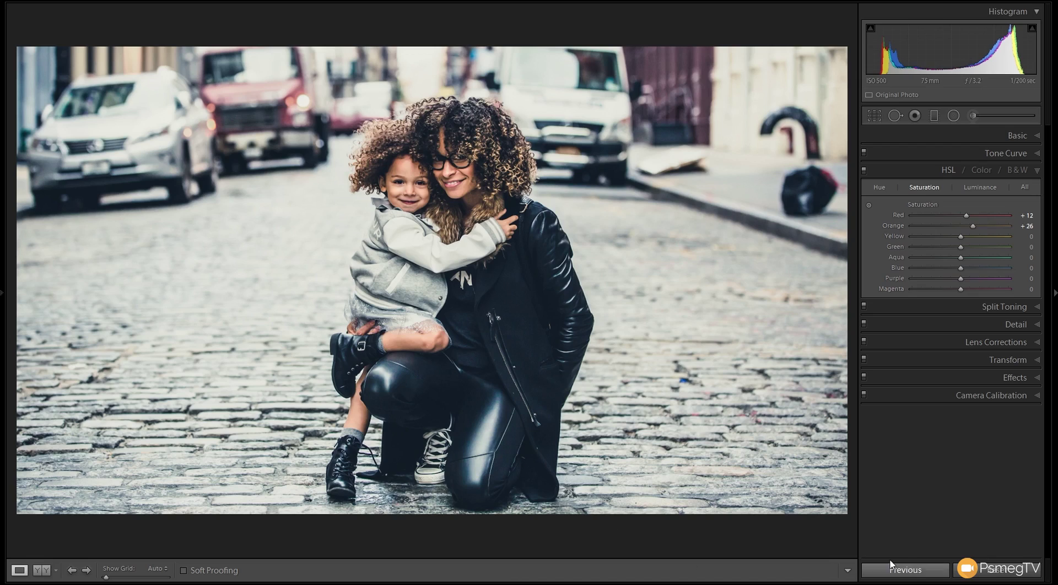
- Darken the photo's edges with a Highlight Priority post-crop vignette at an amount of -35
{"action": "left_click", "coordinate": [1027, 379]}
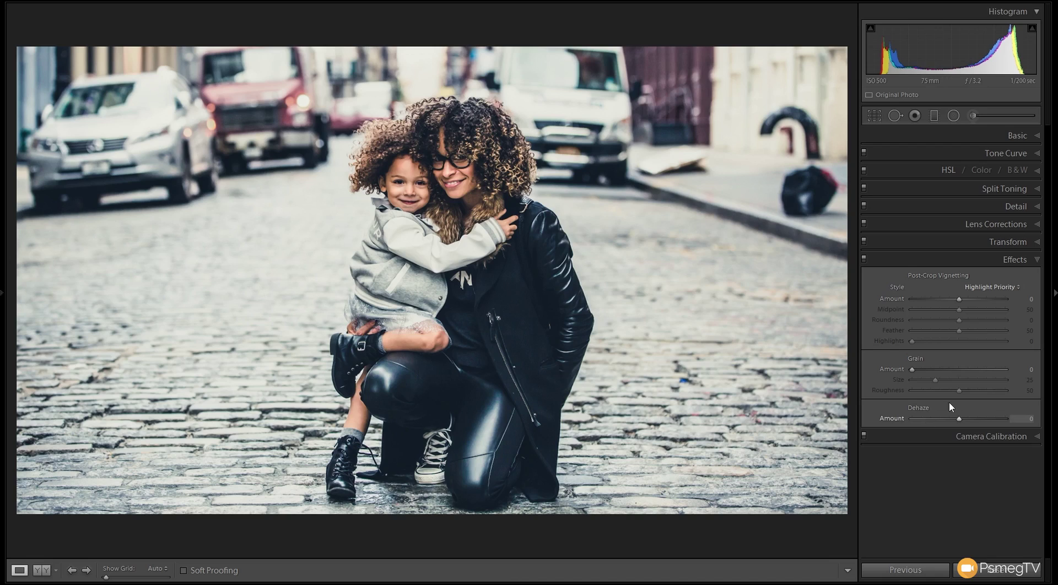
{"action": "left_click_drag", "start_coordinate": [959, 302], "coordinate": [942, 302]}
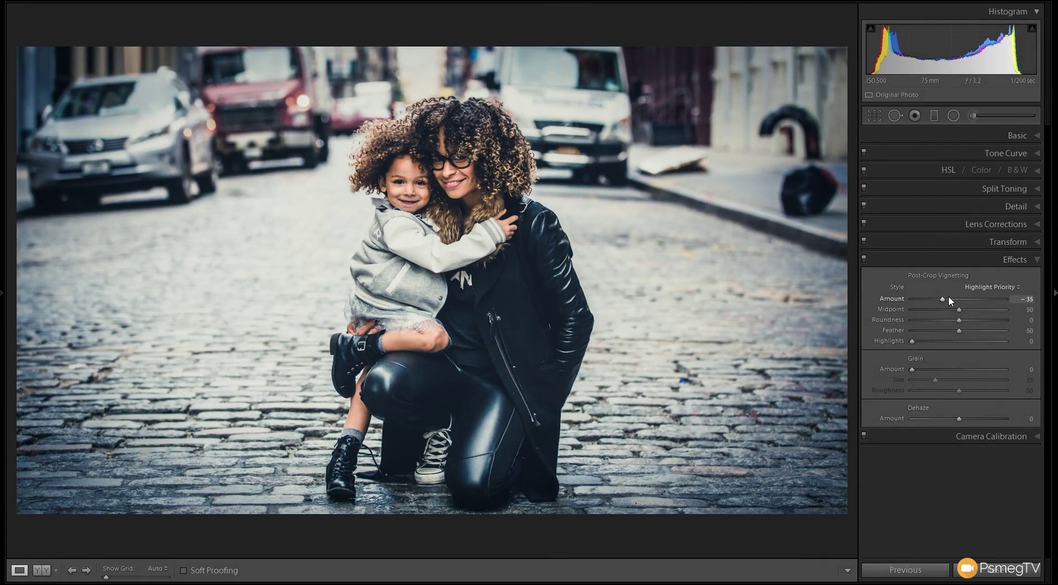
- Set Highlights to -68, Blacks to +5 and Whites to -17, and compare the before and after versions side by side
{"action": "left_click", "coordinate": [1040, 138]}
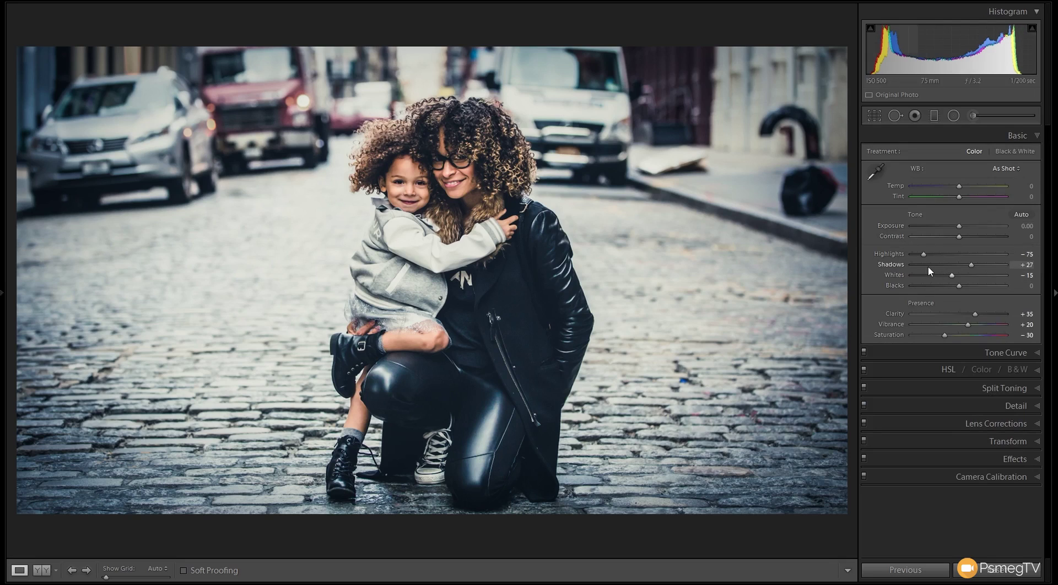
{"action": "left_click_drag", "start_coordinate": [923, 254], "coordinate": [927, 255]}
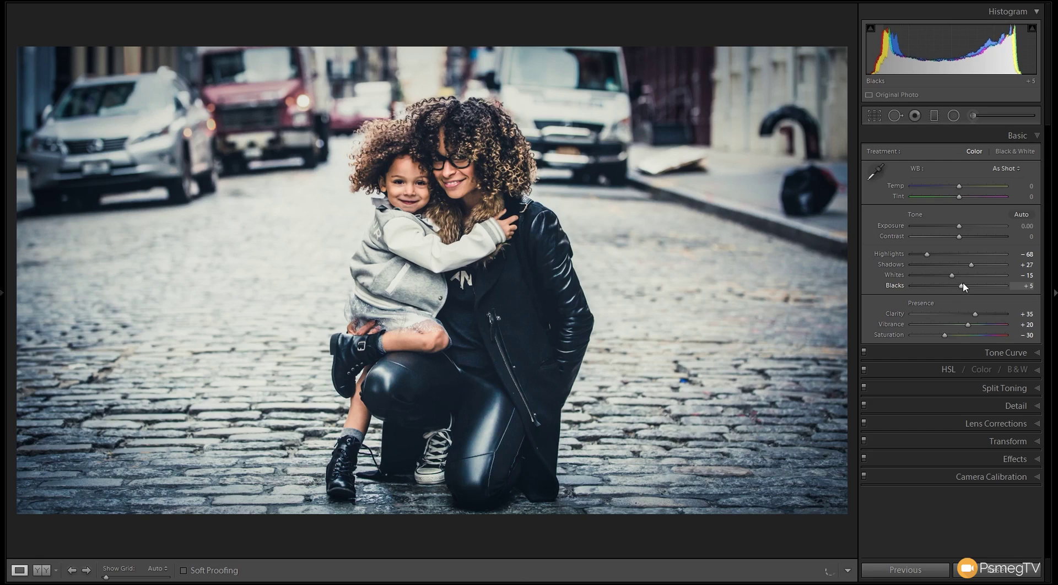
{"action": "left_click_drag", "start_coordinate": [952, 275], "coordinate": [952, 276]}
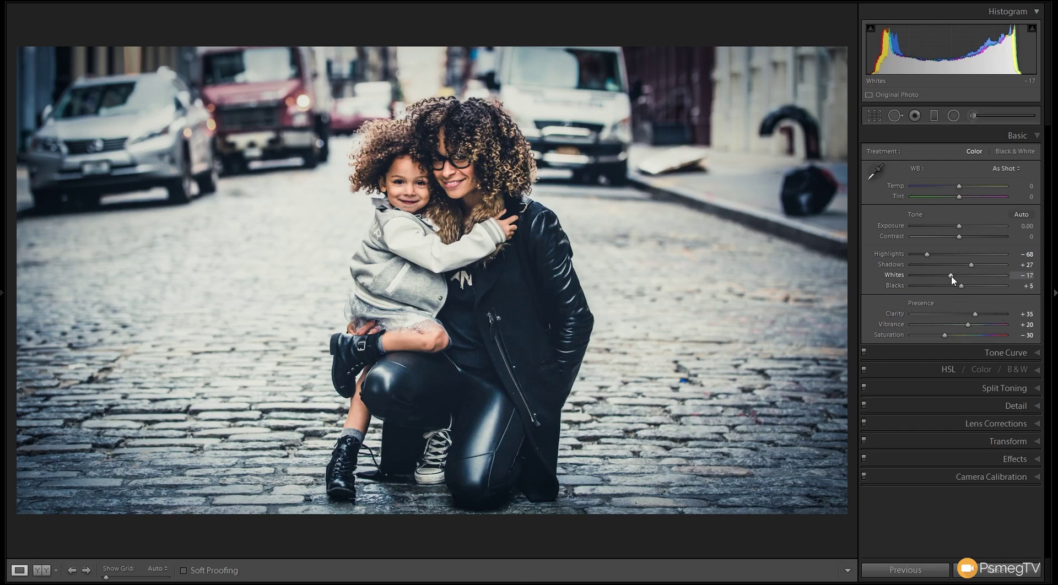
{"action": "left_click", "coordinate": [42, 570]}
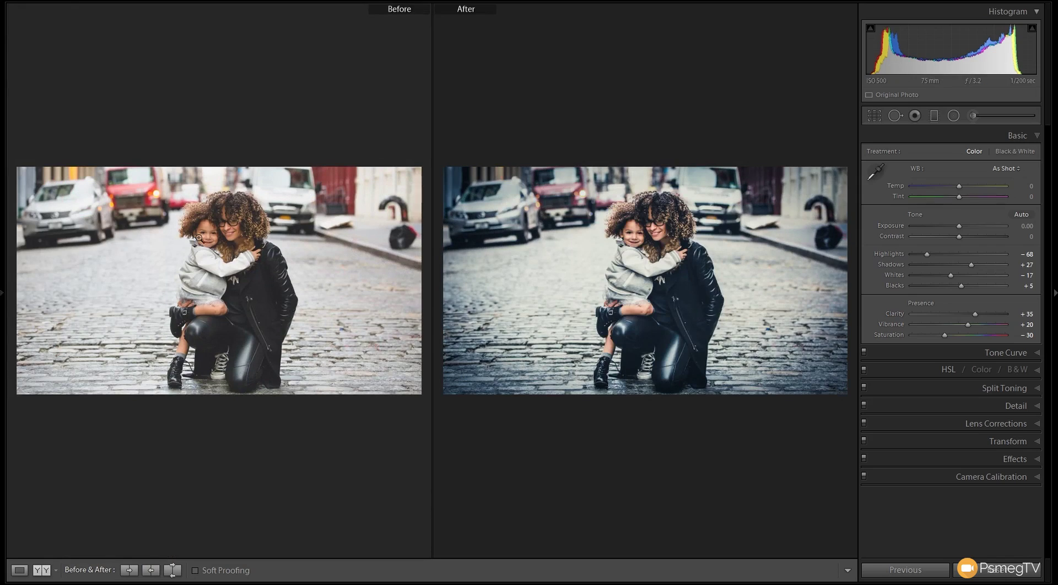